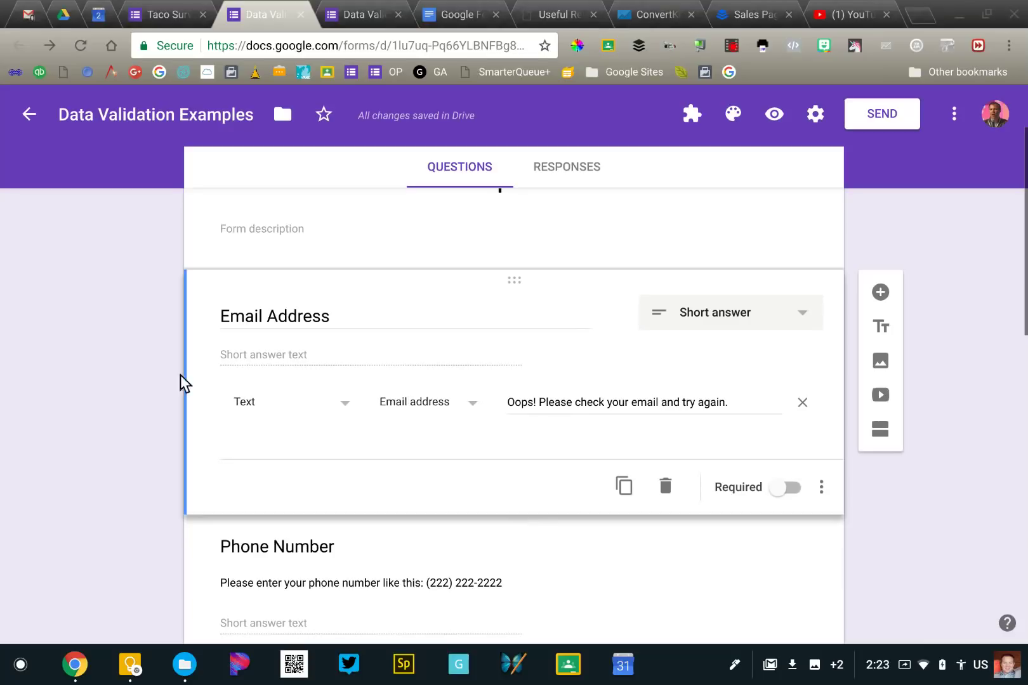
Scroll to the top of the form and add a new multiple-choice question below Email Address.
{"action": "scroll", "coordinate": [151, 367], "scroll_direction": "up", "scroll_amount": 2}
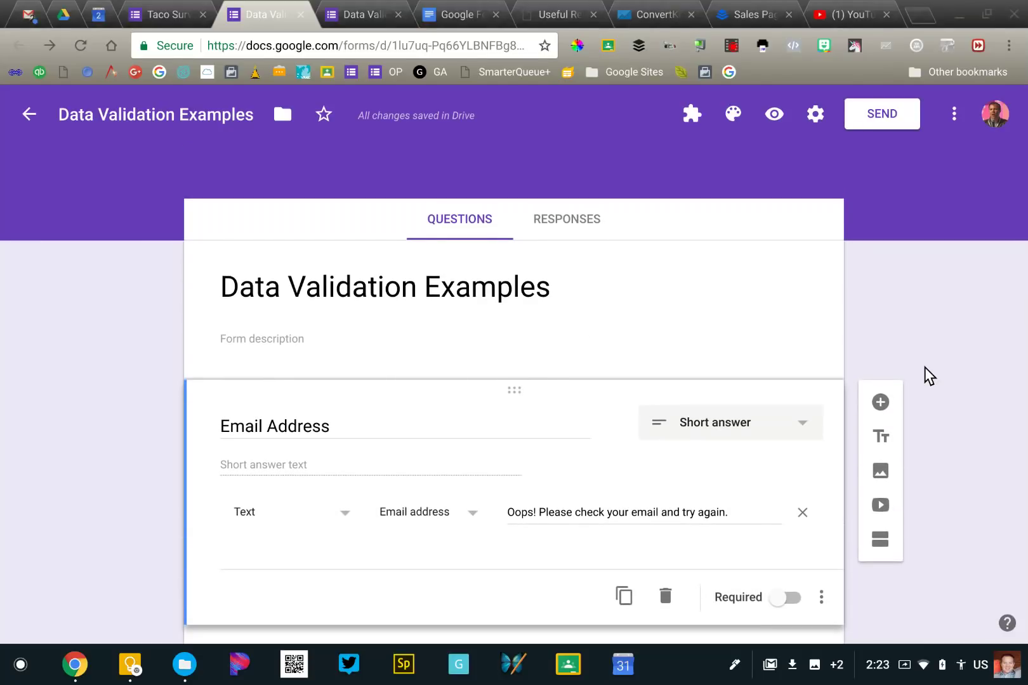
{"action": "left_click", "coordinate": [880, 401]}
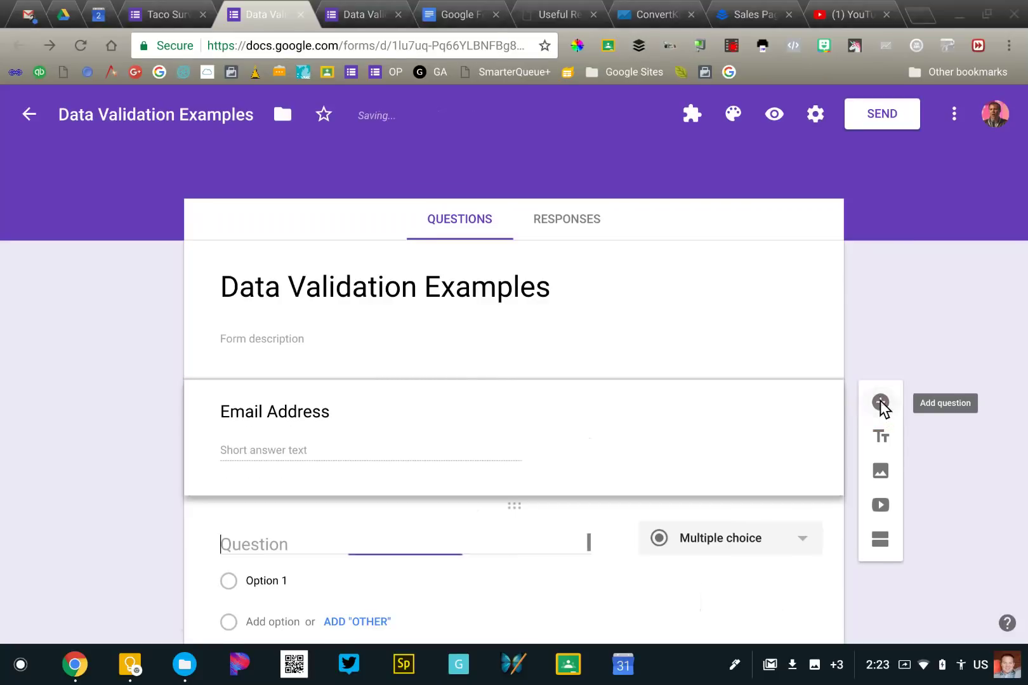
Move the new question above Email Address and title it 'What is your name'.
{"action": "left_click_drag", "start_coordinate": [516, 507], "coordinate": [491, 385]}
{"action": "left_click", "coordinate": [364, 420]}
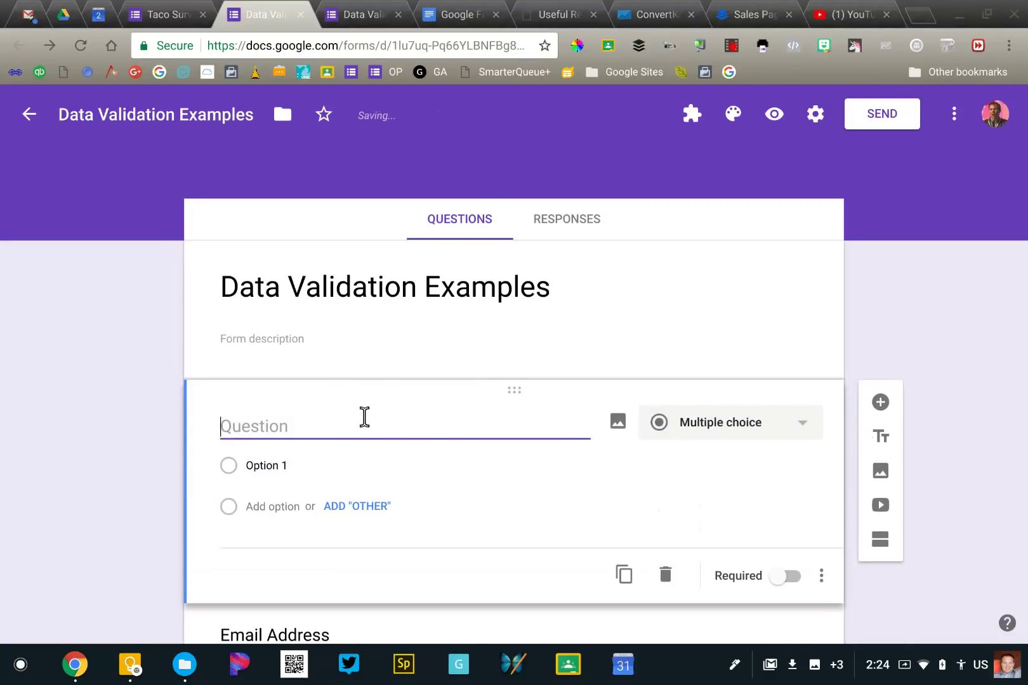
{"action": "type", "text": "Wha ts yo"}
{"action": "key", "text": "BackSpace"}
{"action": "key", "text": "BackSpace"}
{"action": "key", "text": "BackSpace"}
{"action": "key", "text": "BackSpace"}
{"action": "key", "text": "BackSpace"}
{"action": "key", "text": "BackSpace"}
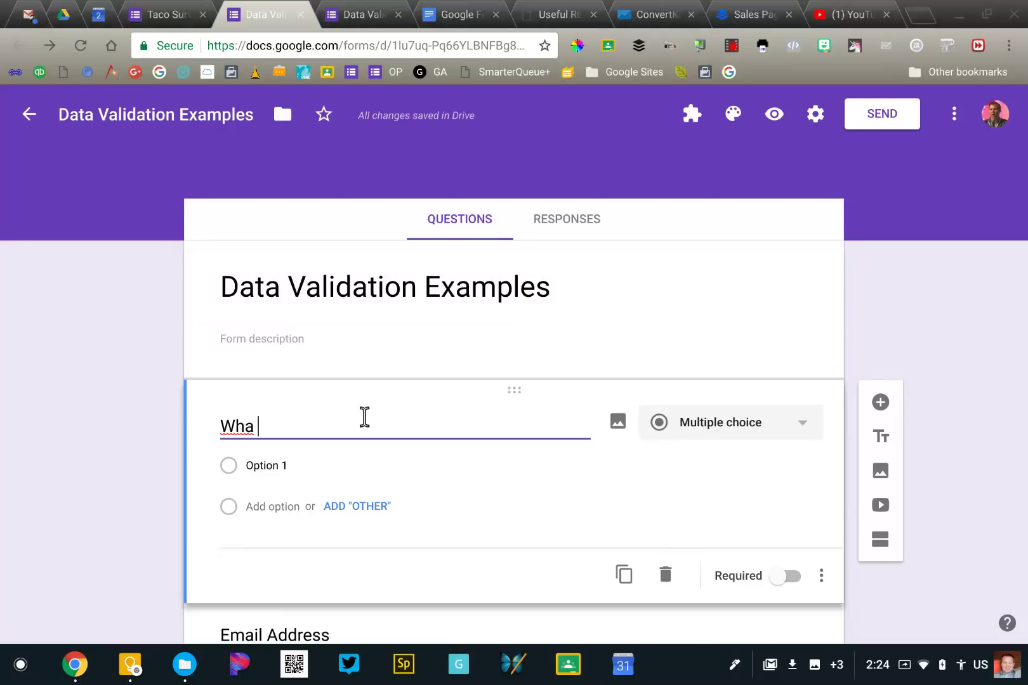
{"action": "type", "text": "at"}
{"action": "key", "text": "BackSpace"}
{"action": "key", "text": "BackSpace"}
{"action": "key", "text": "BackSpace"}
{"action": "type", "text": "t is your name"}
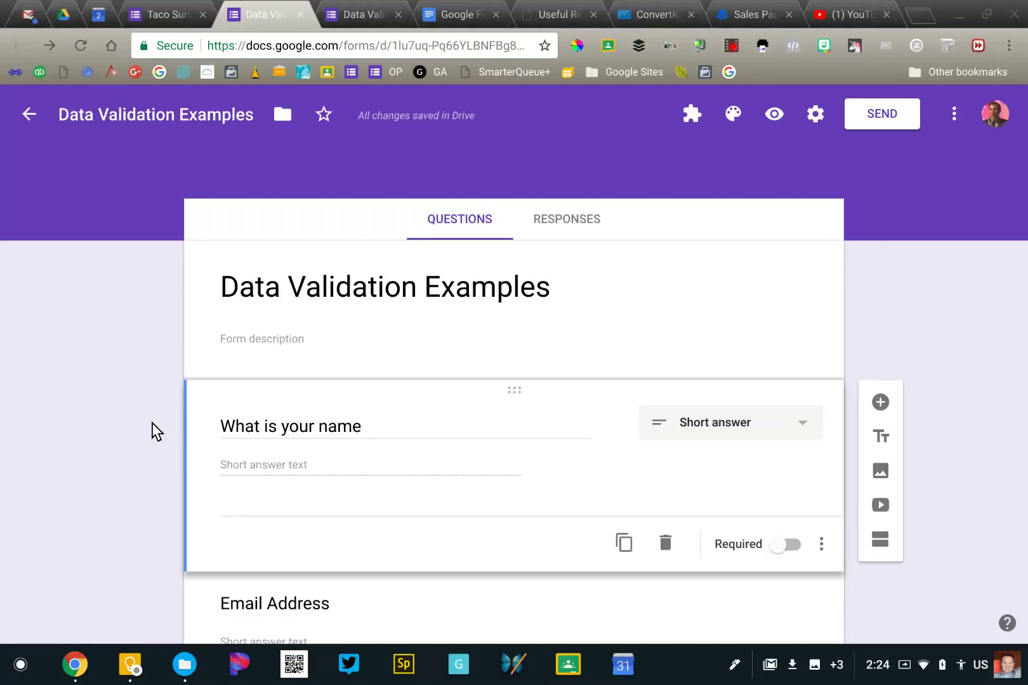
{"action": "left_click", "coordinate": [821, 548]}
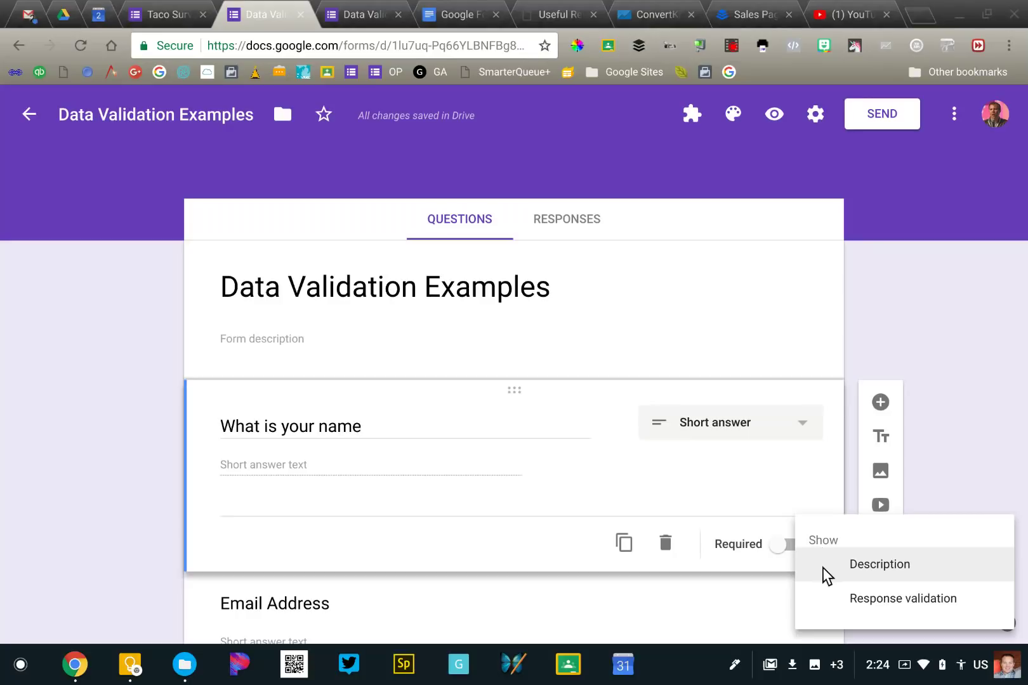
Give the name question the description 'Please provide your full name'.
{"action": "left_click", "coordinate": [887, 570]}
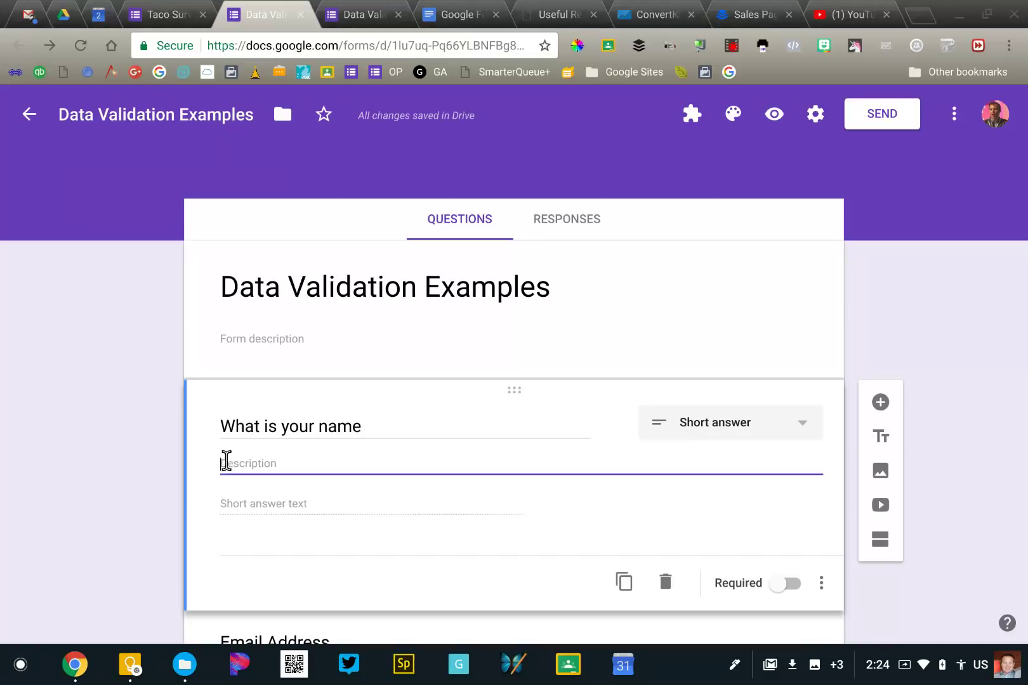
{"action": "left_click", "coordinate": [234, 465]}
{"action": "type", "text": "Please provide yoru"}
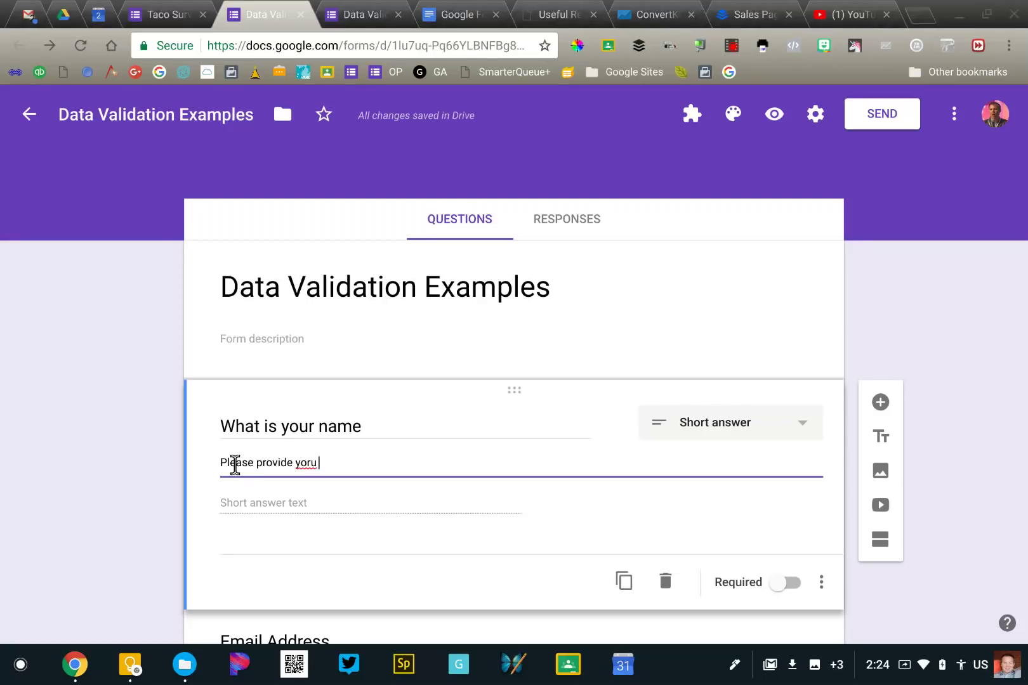
{"action": "key", "text": "BackSpace"}
{"action": "key", "text": "BackSpace"}
{"action": "key", "text": "BackSpace"}
{"action": "type", "text": "ur fil"}
{"action": "key", "text": "BackSpace"}
{"action": "key", "text": "BackSpace"}
{"action": "type", "text": "ull name"}
{"action": "left_click", "coordinate": [156, 475]}
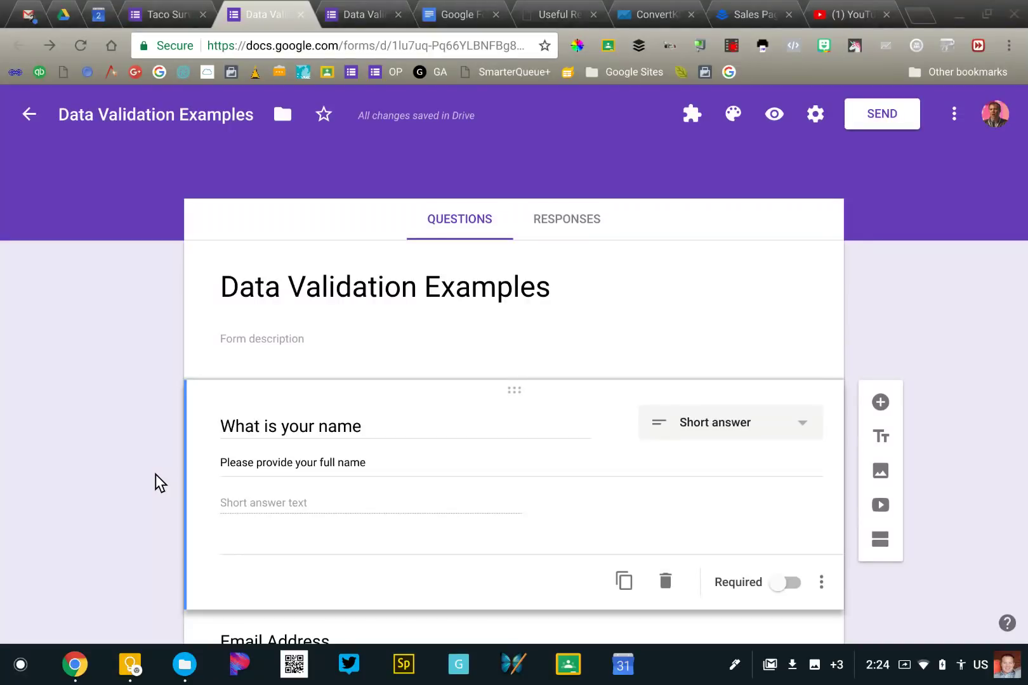
{"action": "scroll", "coordinate": [156, 475], "scroll_direction": "down", "scroll_amount": 5}
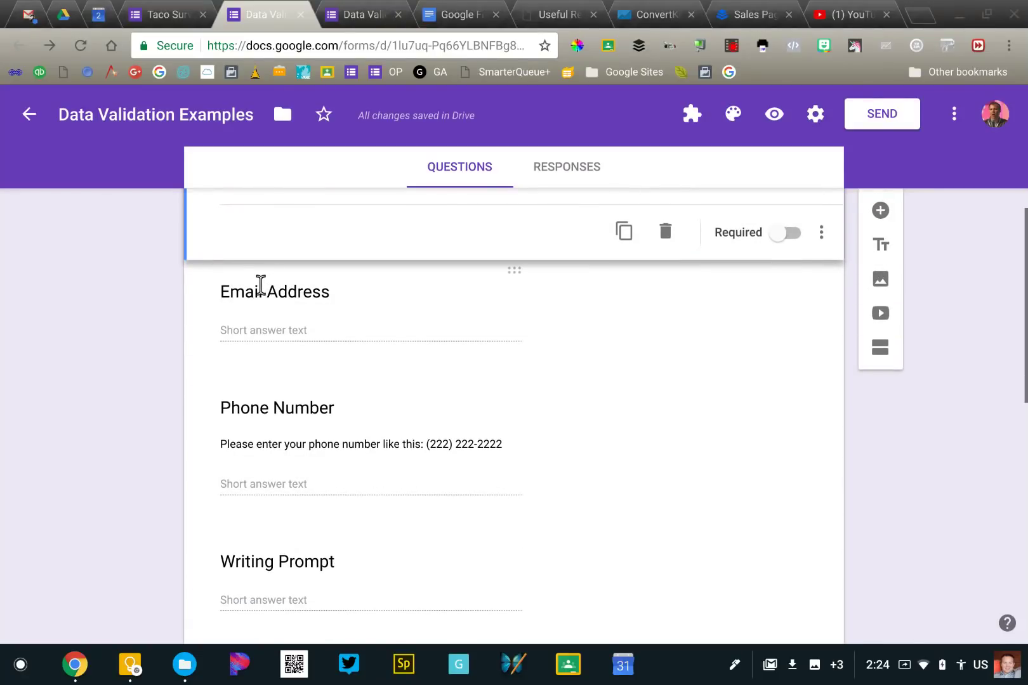
Add the description 'Please provide an email that check regularly .' to Email Address.
{"action": "left_click", "coordinate": [229, 293]}
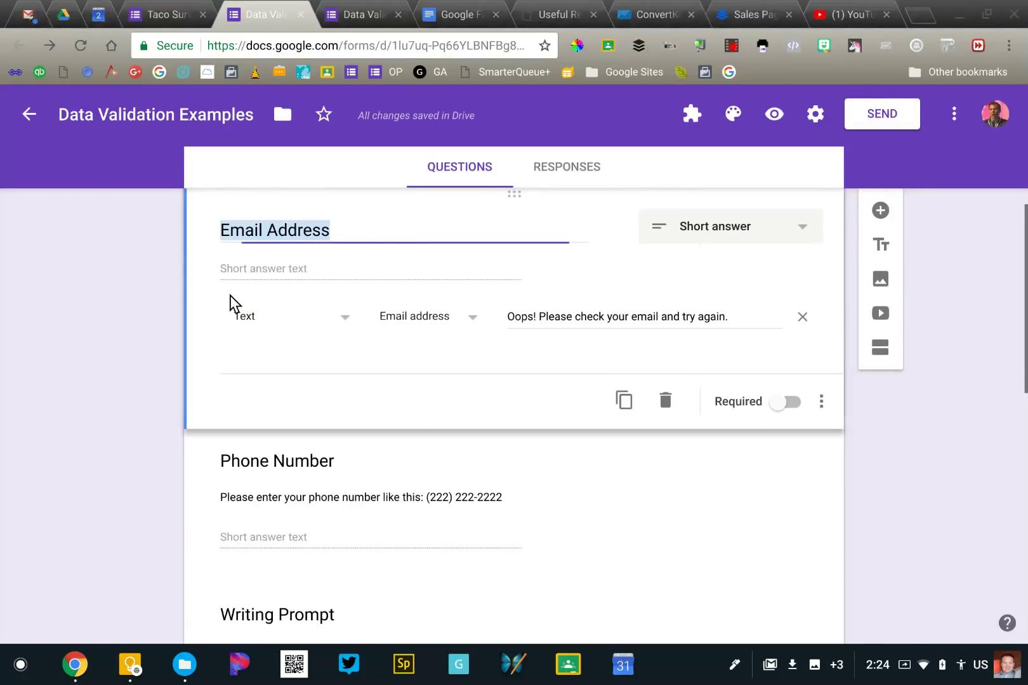
{"action": "left_click", "coordinate": [820, 402]}
{"action": "left_click", "coordinate": [823, 472]}
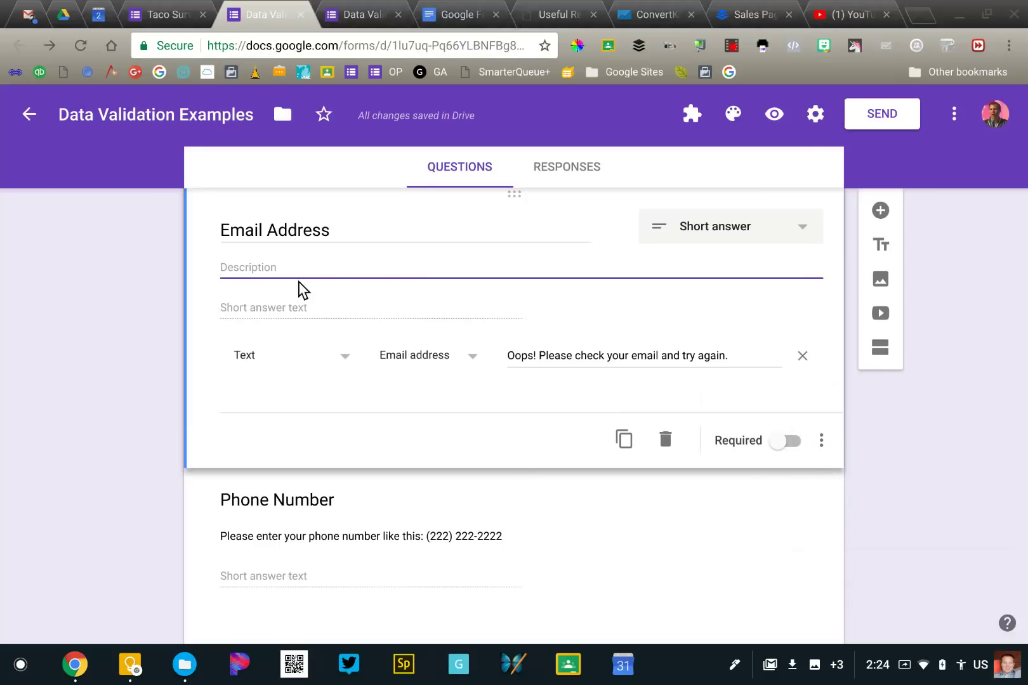
{"action": "type", "text": "Please provide "}
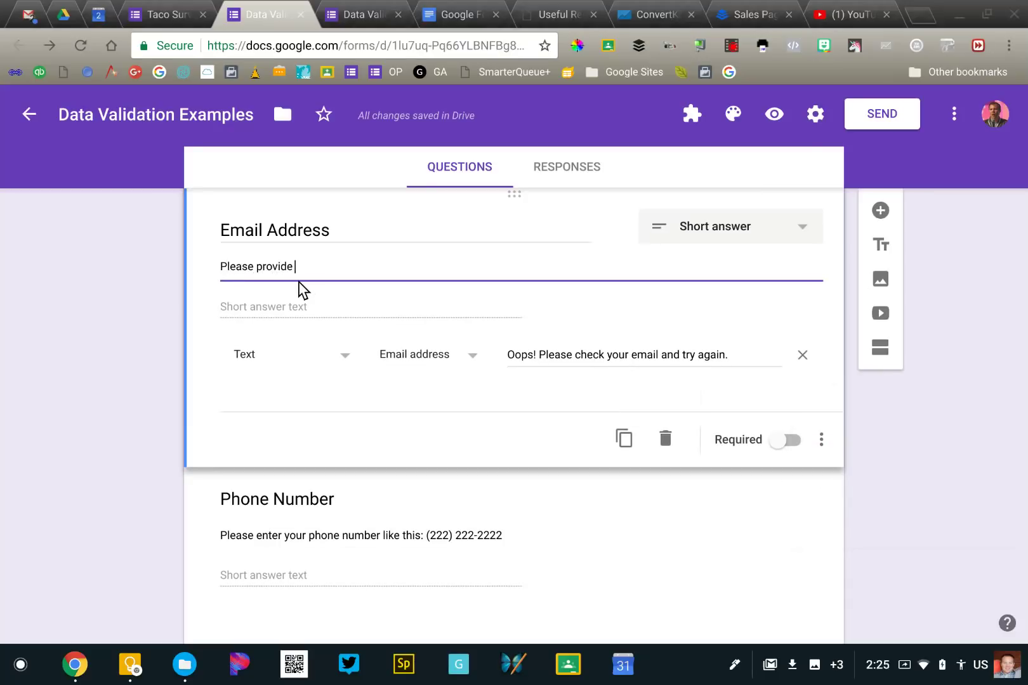
{"action": "type", "text": "an email that che"}
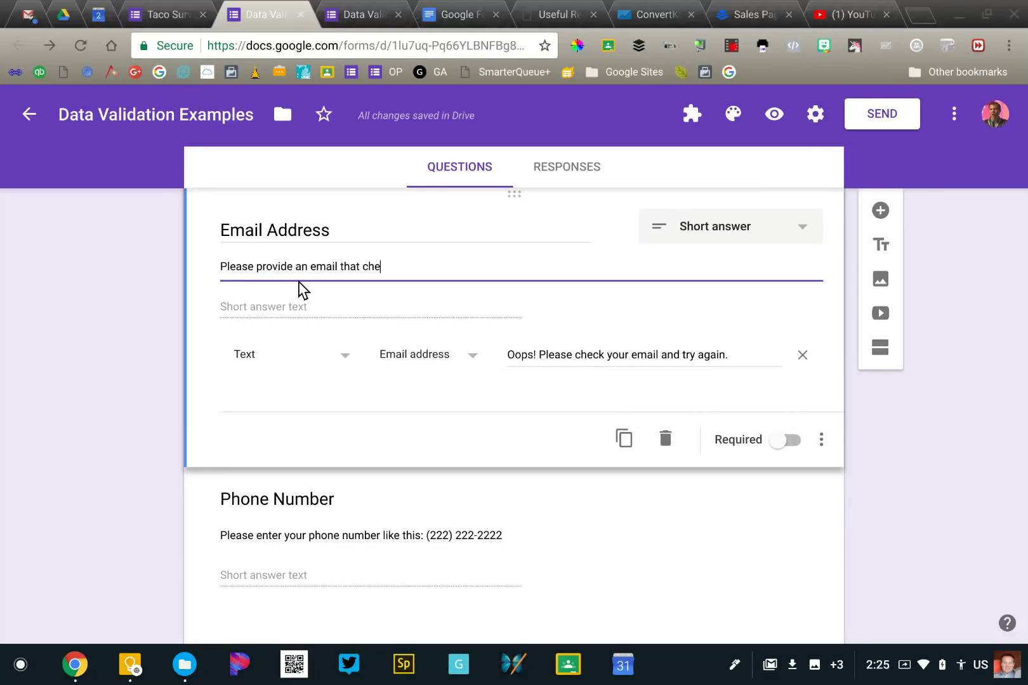
{"action": "type", "text": "ck regulularly ."}
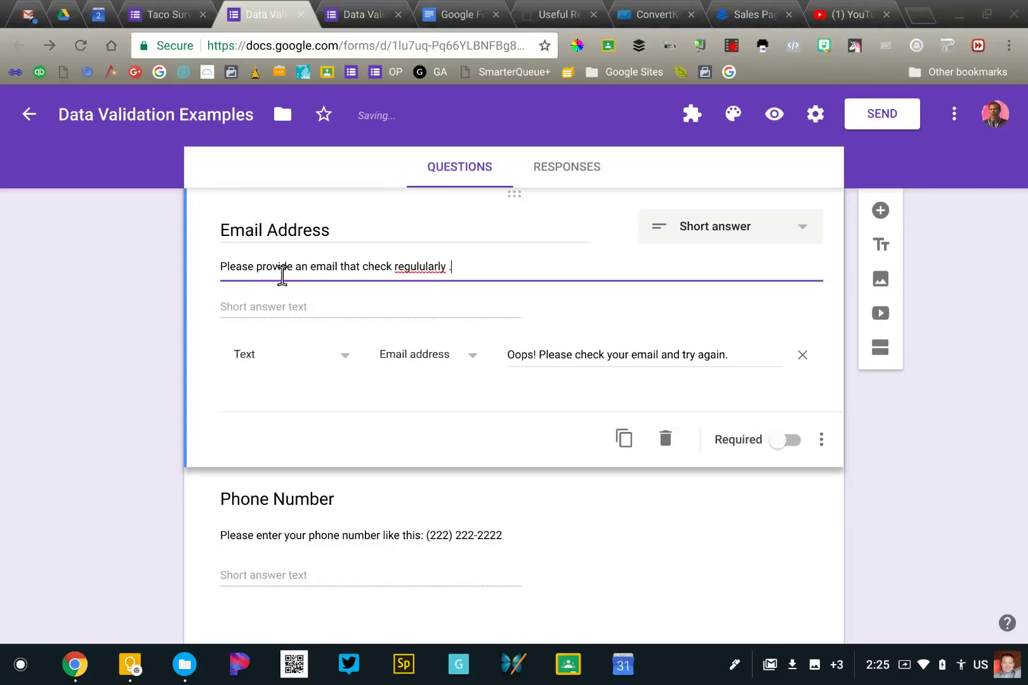
Correct the misspelling 'regulularly' to 'regularly' using the spelling suggestion.
{"action": "left_click", "coordinate": [415, 260]}
{"action": "right_click", "coordinate": [415, 261]}
{"action": "left_click", "coordinate": [470, 275]}
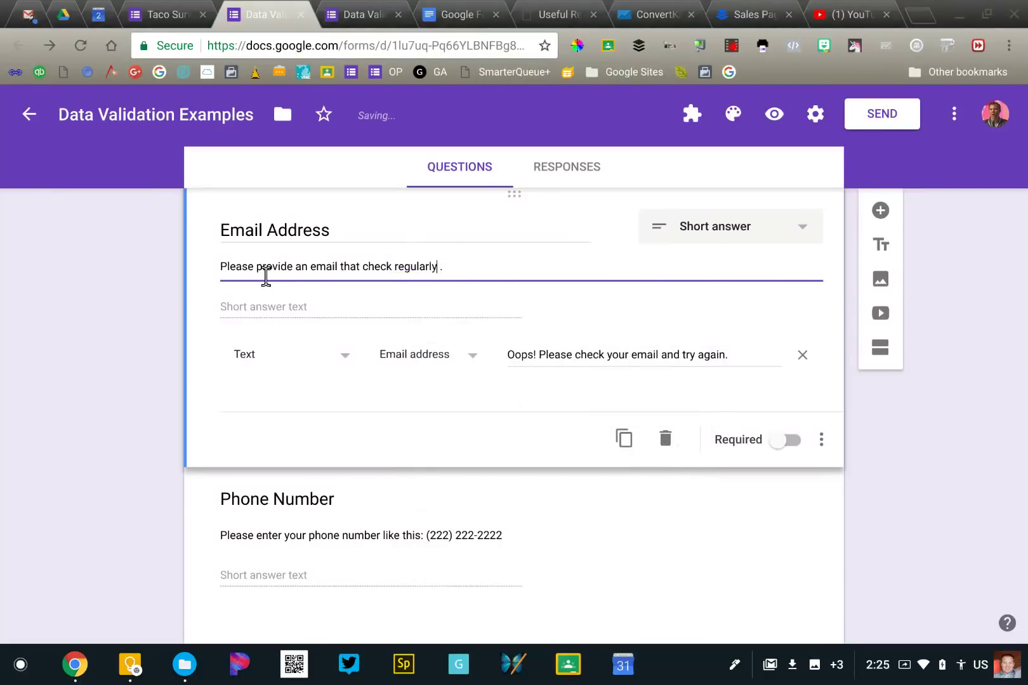
{"action": "left_click", "coordinate": [114, 290]}
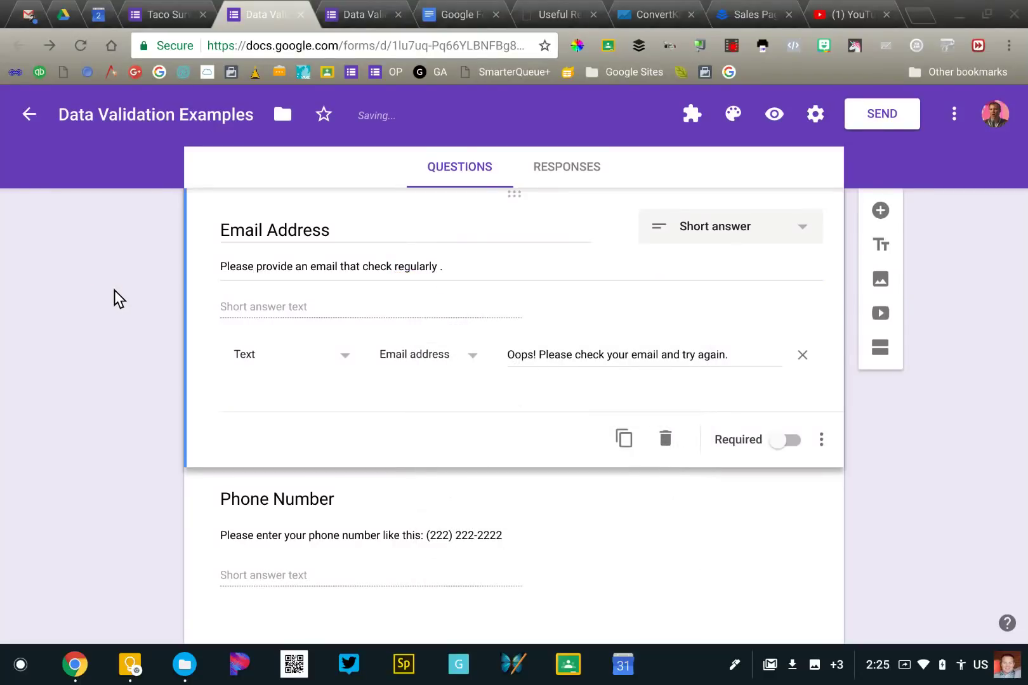
{"action": "scroll", "coordinate": [114, 290], "scroll_direction": "up", "scroll_amount": 2}
{"action": "scroll", "coordinate": [114, 290], "scroll_direction": "up", "scroll_amount": 3}
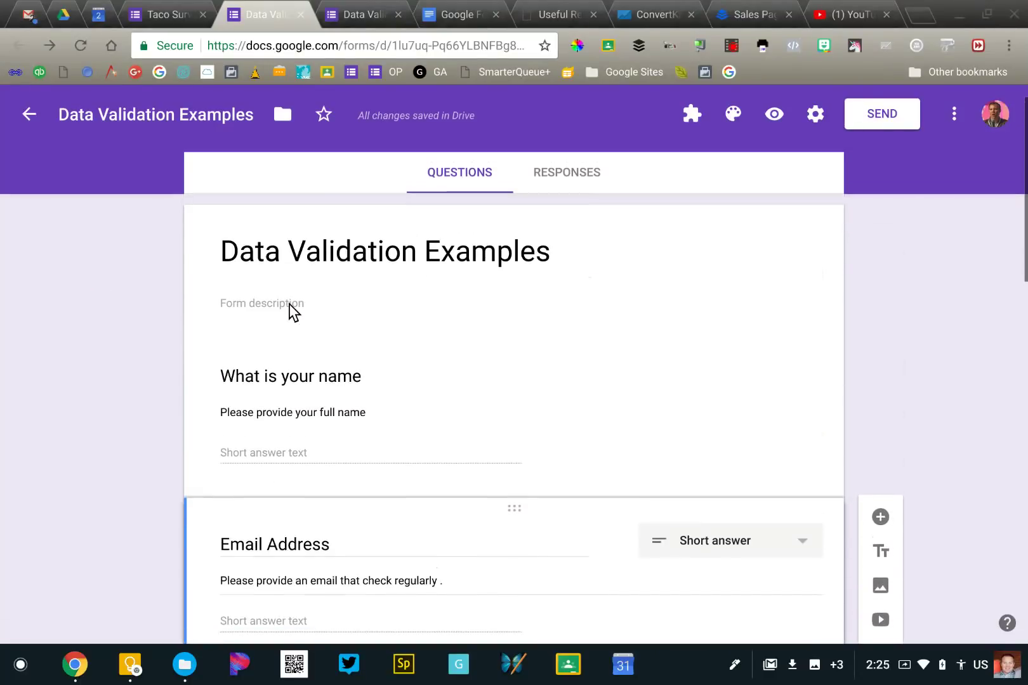
{"action": "left_click", "coordinate": [304, 312]}
Turn on Required for the 'What is your name' question.
{"action": "triple_click", "coordinate": [294, 430]}
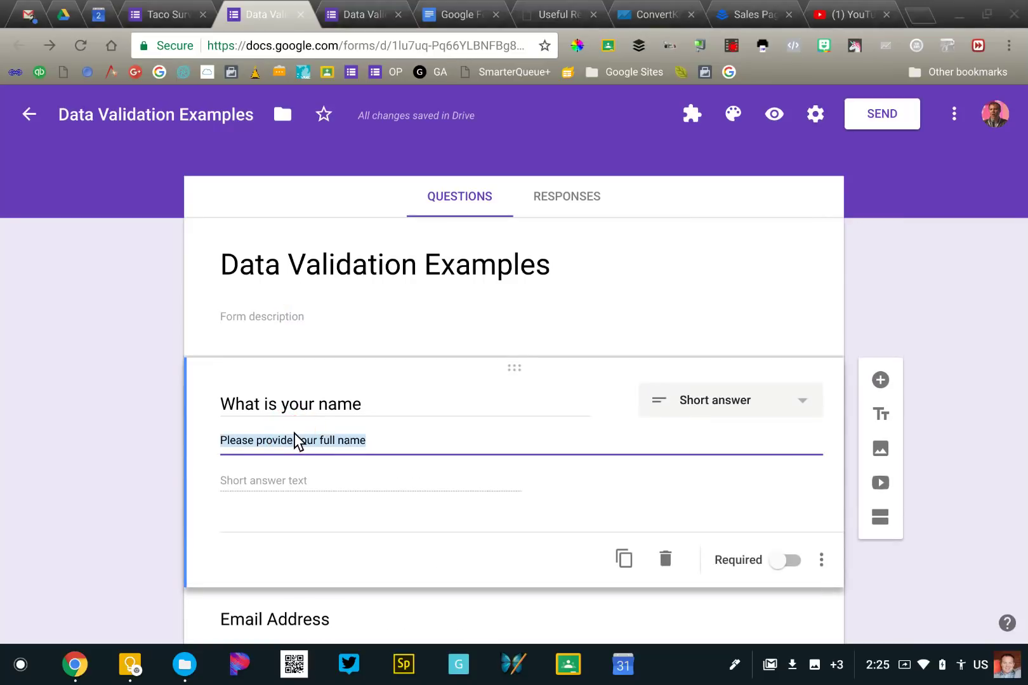
{"action": "scroll", "coordinate": [295, 437], "scroll_direction": "down", "scroll_amount": 3}
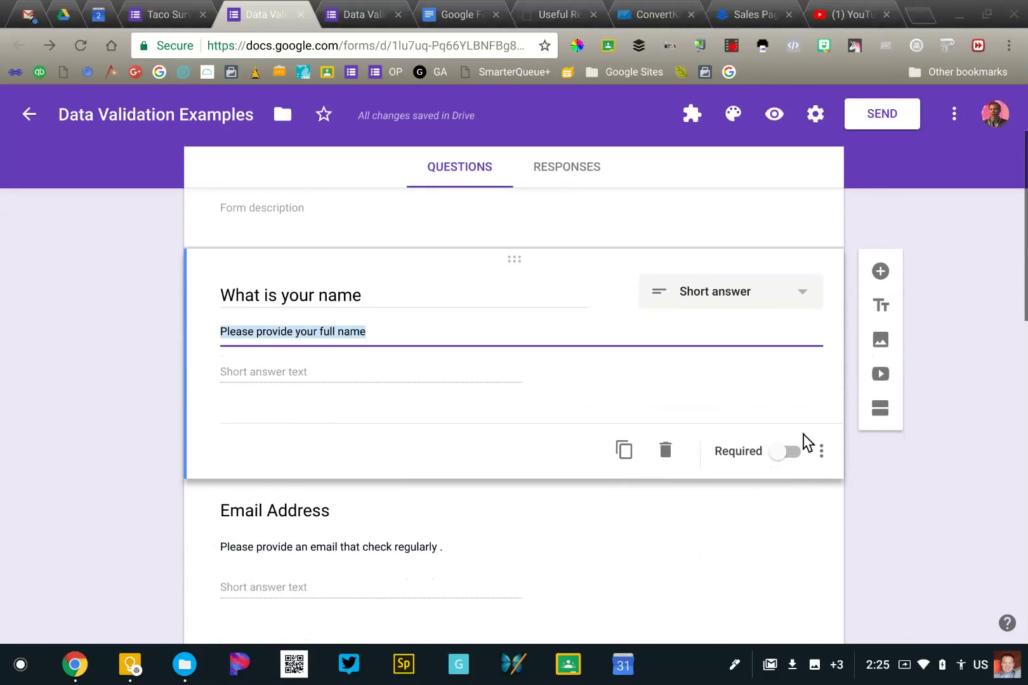
{"action": "left_click", "coordinate": [790, 453]}
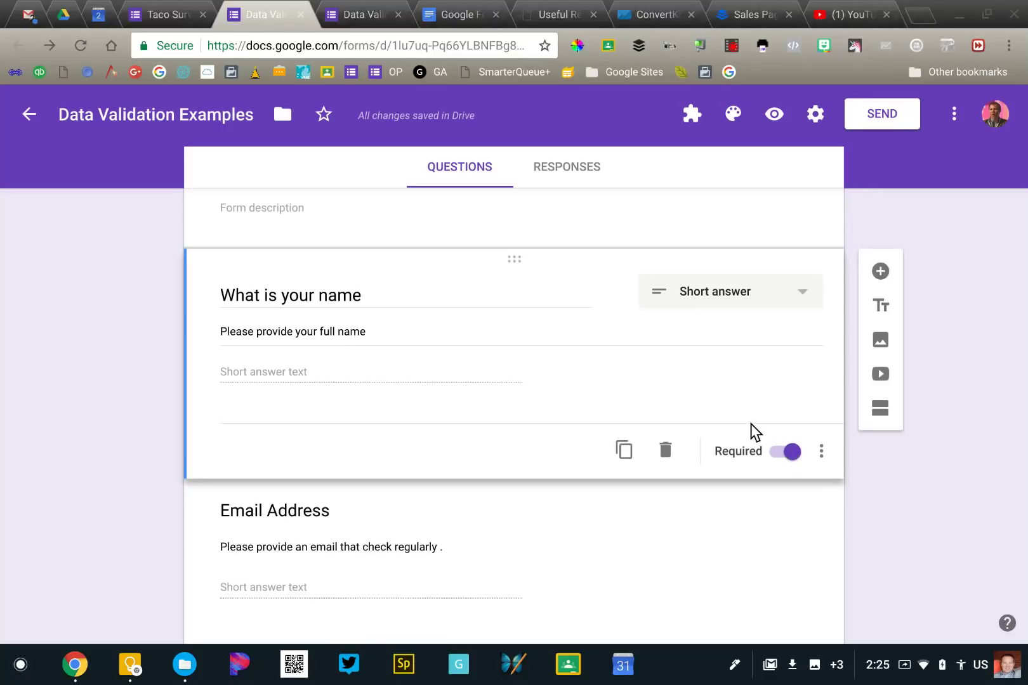
{"action": "scroll", "coordinate": [751, 431], "scroll_direction": "down", "scroll_amount": 3}
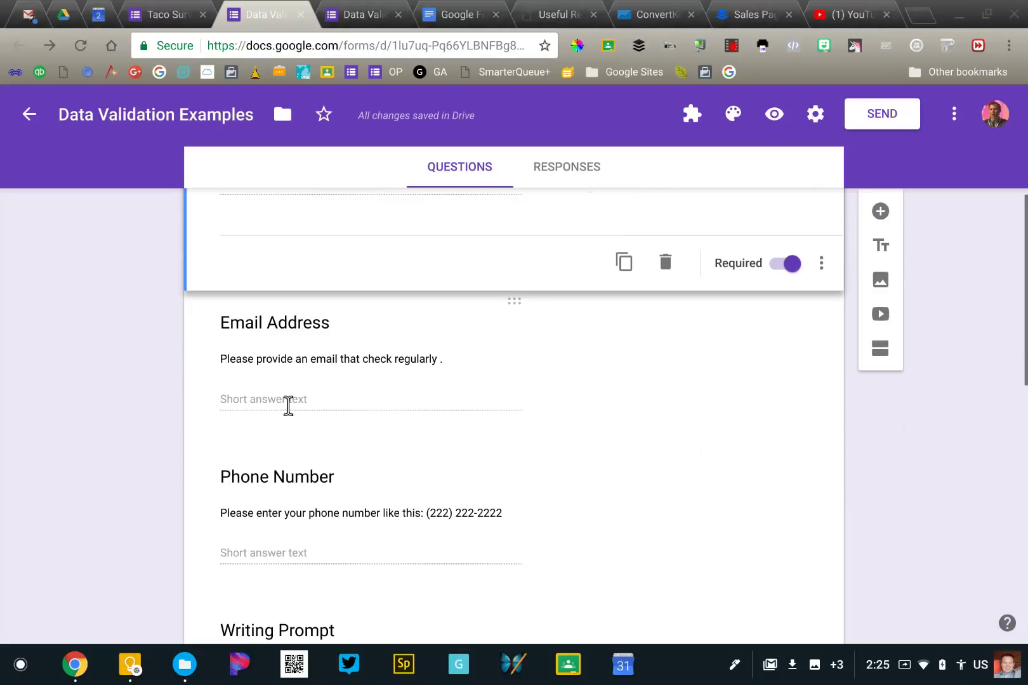
{"action": "left_click", "coordinate": [283, 402]}
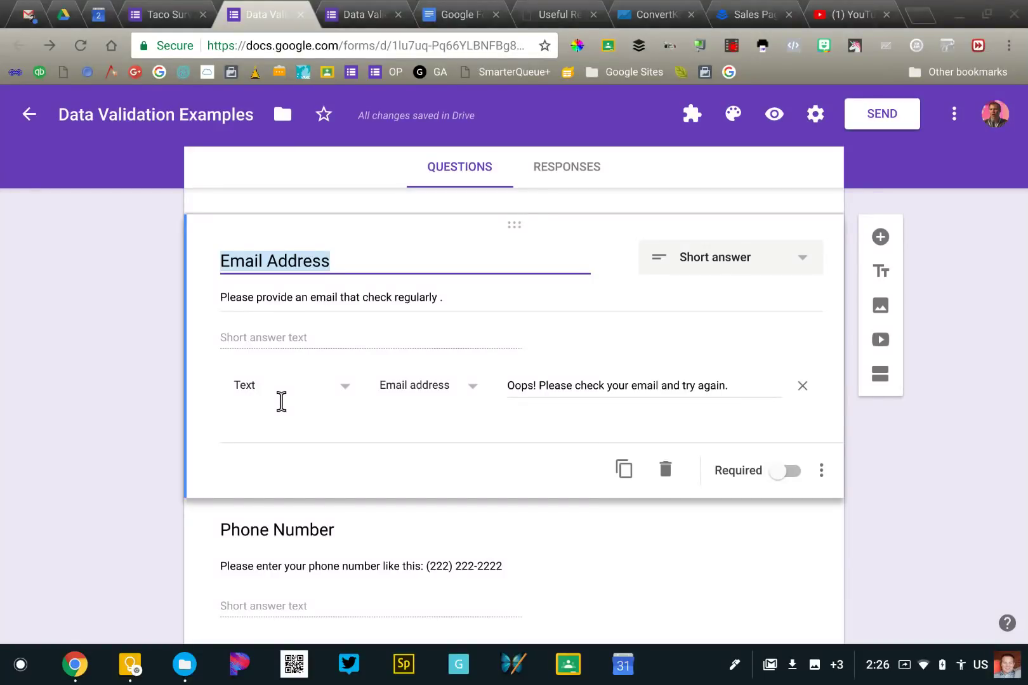
Review the Email Address validation type and options menu, leaving Text selected unchanged.
{"action": "left_click", "coordinate": [281, 401]}
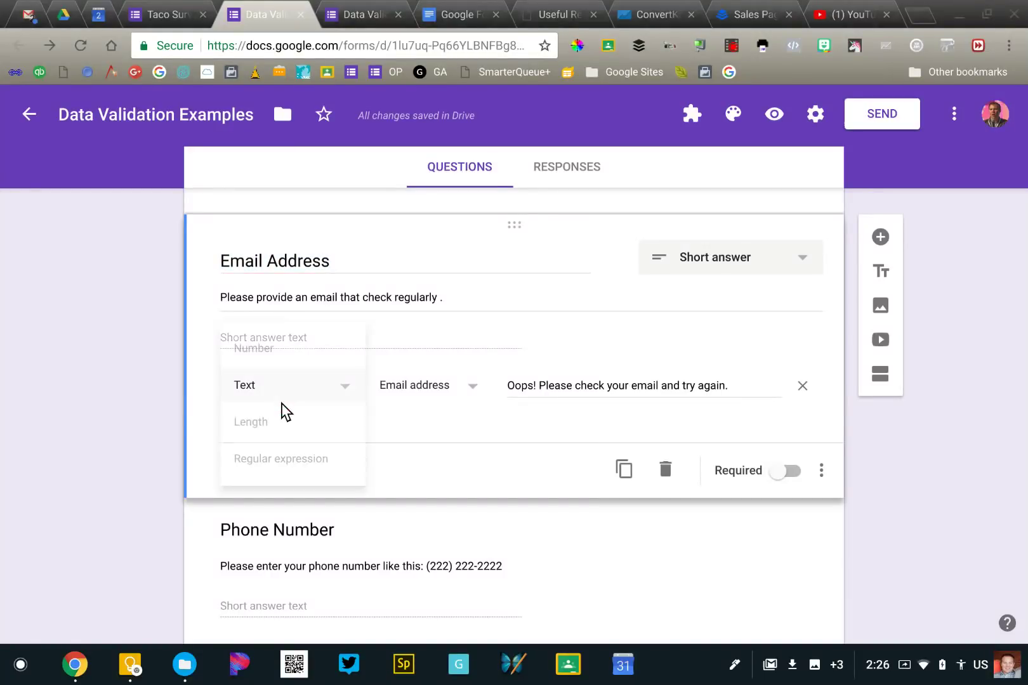
{"action": "left_click", "coordinate": [151, 403]}
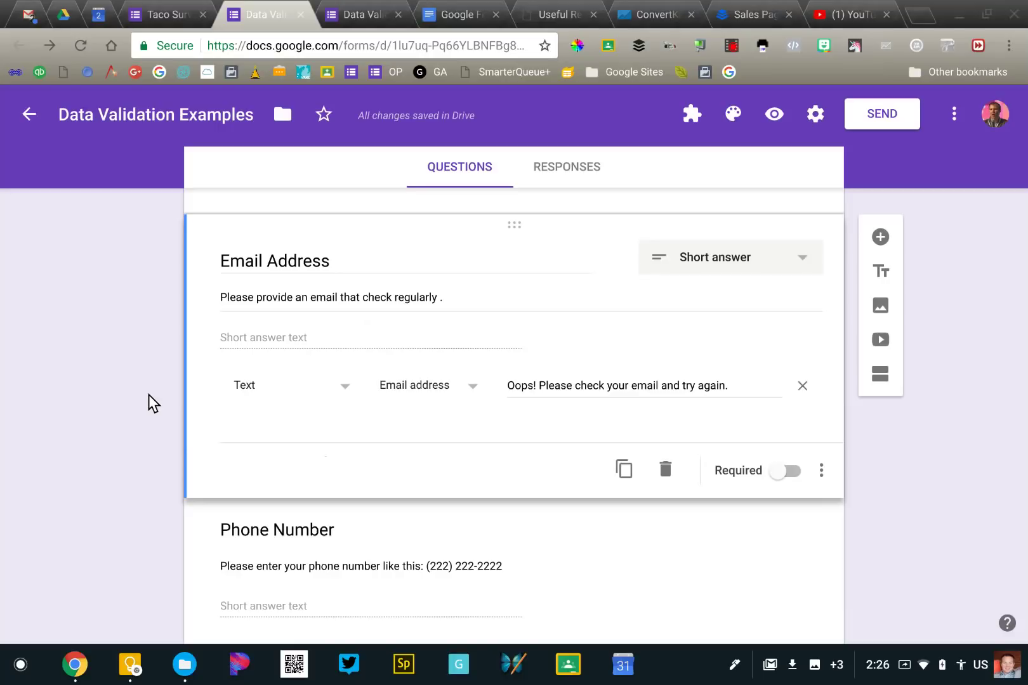
{"action": "left_click", "coordinate": [823, 478]}
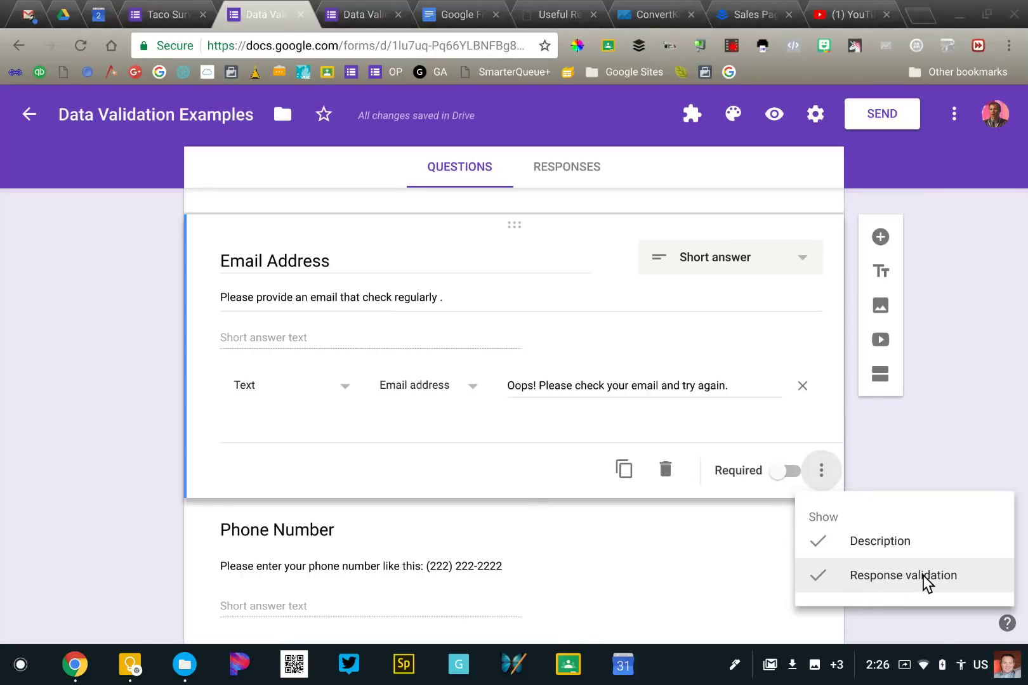
{"action": "left_click", "coordinate": [140, 383]}
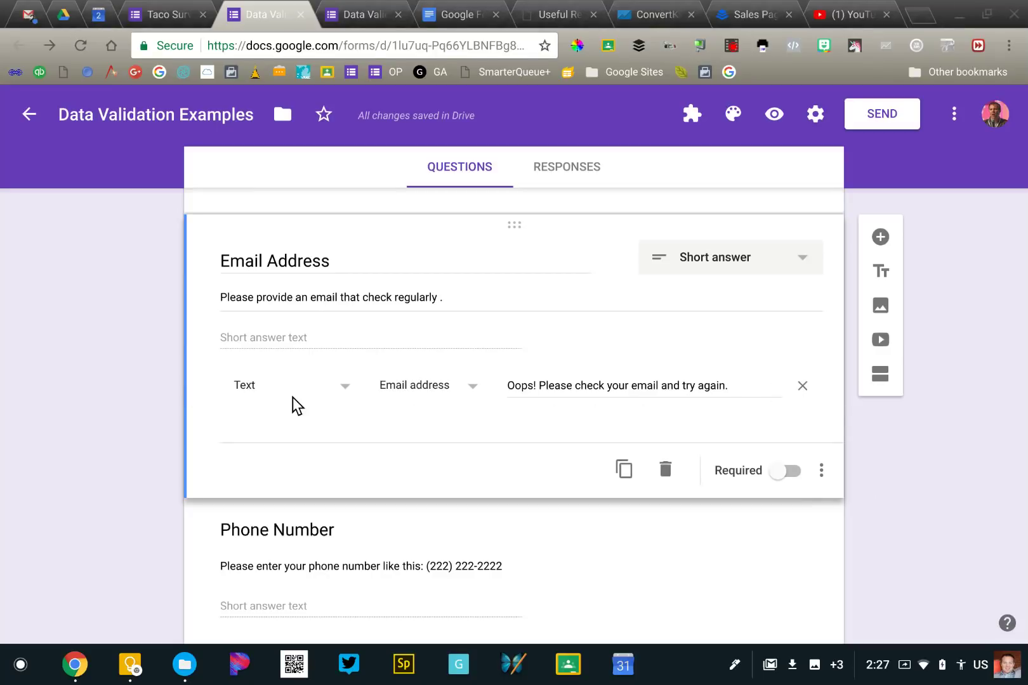
Set Email Address validation to Text > Email address with the error 'Oops! Please check your email and try again.'.
{"action": "left_click", "coordinate": [276, 396]}
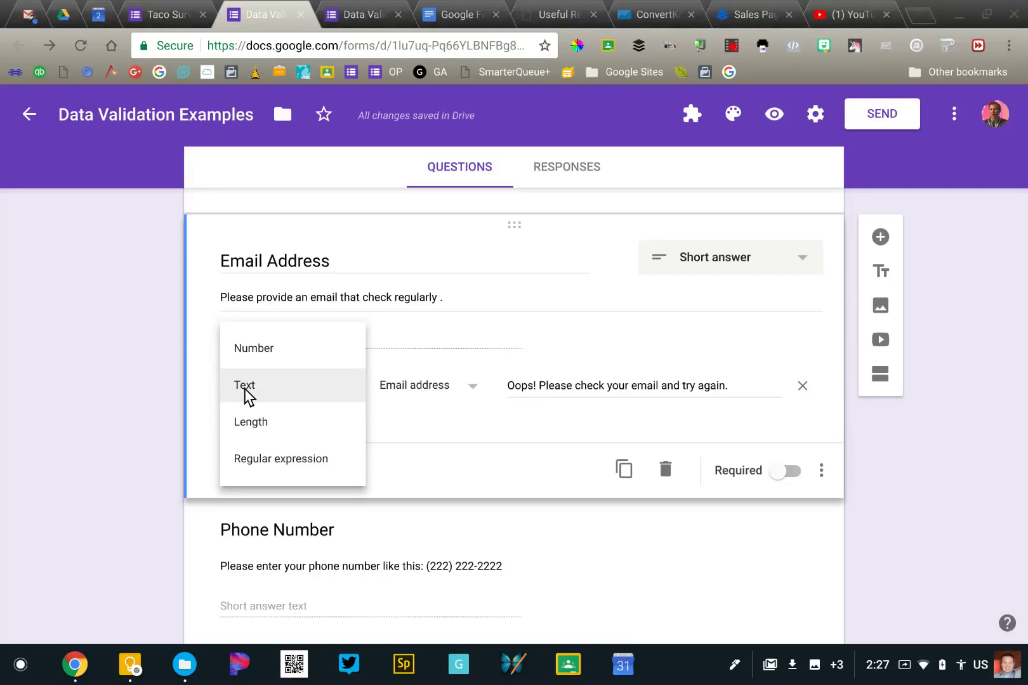
{"action": "left_click", "coordinate": [244, 389]}
{"action": "left_click", "coordinate": [408, 394]}
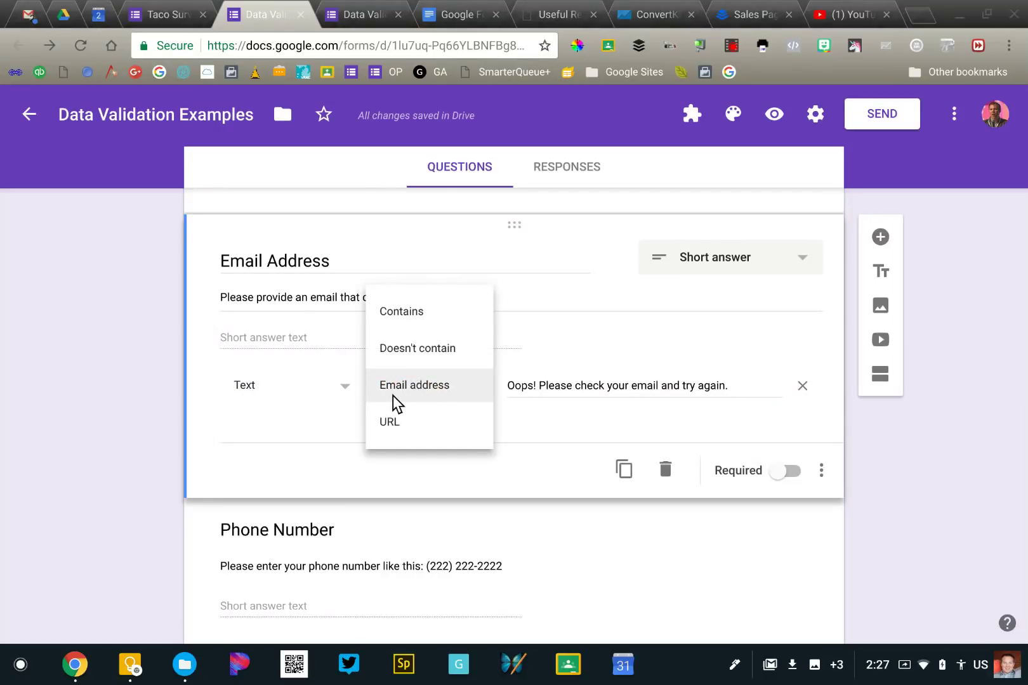
{"action": "left_click", "coordinate": [426, 393]}
{"action": "left_click", "coordinate": [524, 387]}
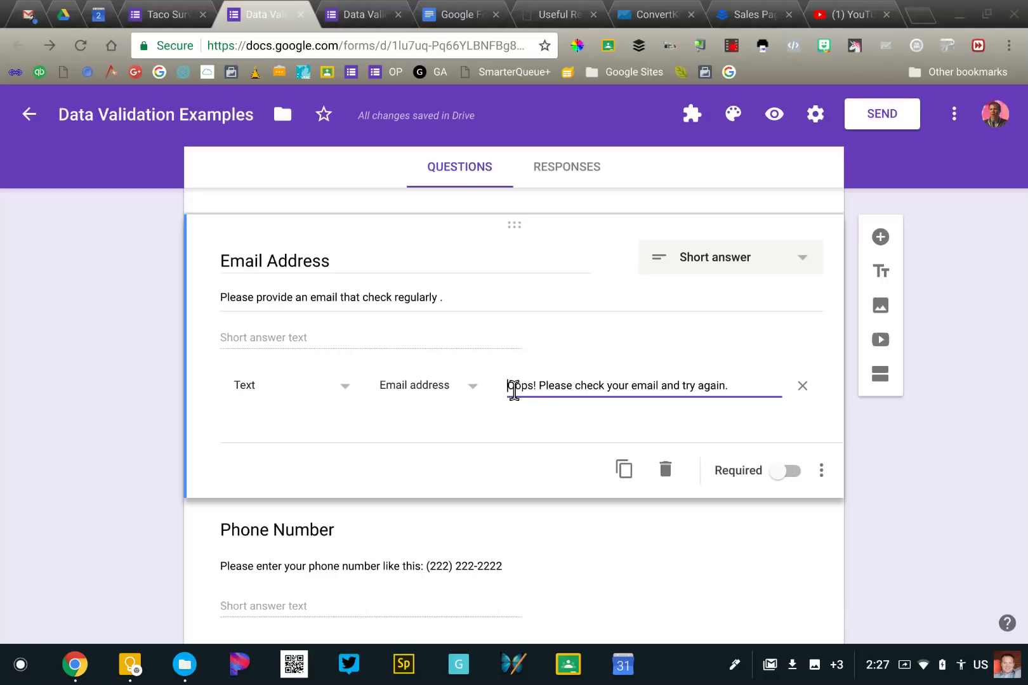
{"action": "left_click", "coordinate": [361, 18]}
Reload the live form and enter gibberish in Email Address to trigger the validation error.
{"action": "key", "text": "ctrl+r"}
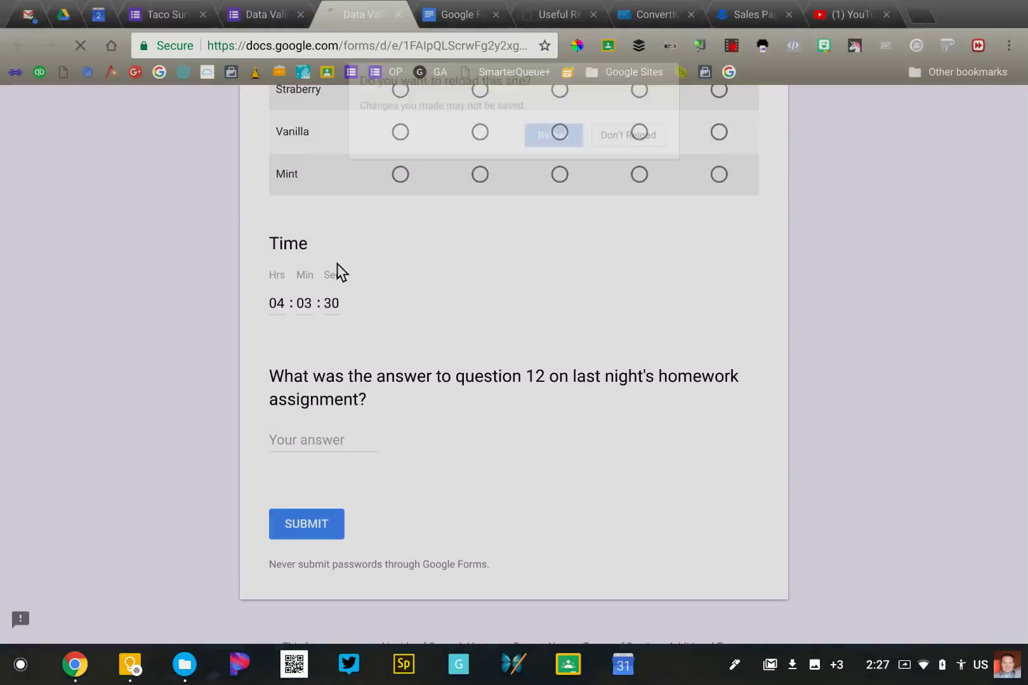
{"action": "left_click", "coordinate": [539, 140]}
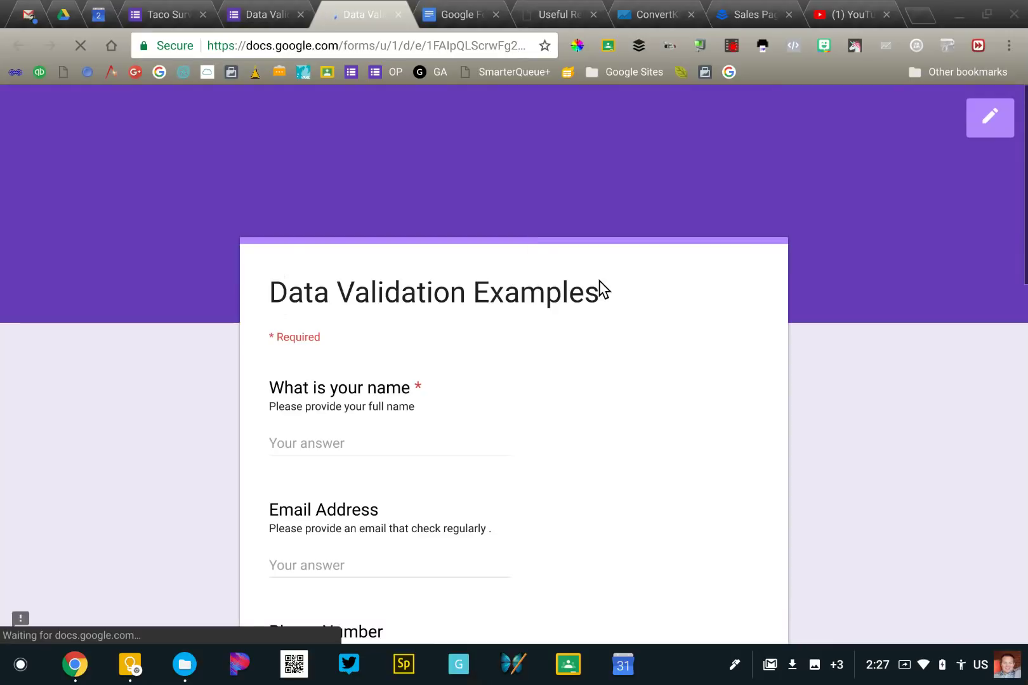
{"action": "scroll", "coordinate": [599, 280], "scroll_direction": "down", "scroll_amount": 6}
{"action": "left_click", "coordinate": [305, 186]}
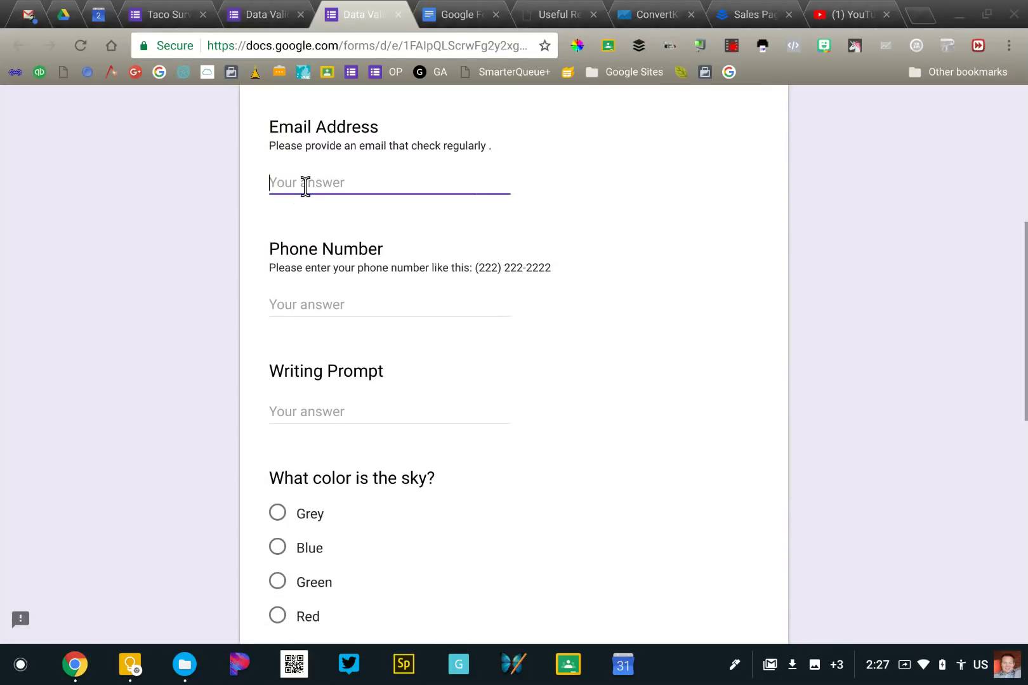
{"action": "type", "text": "jk;adfsj;kafsd;jklasdf"}
{"action": "left_click", "coordinate": [217, 207]}
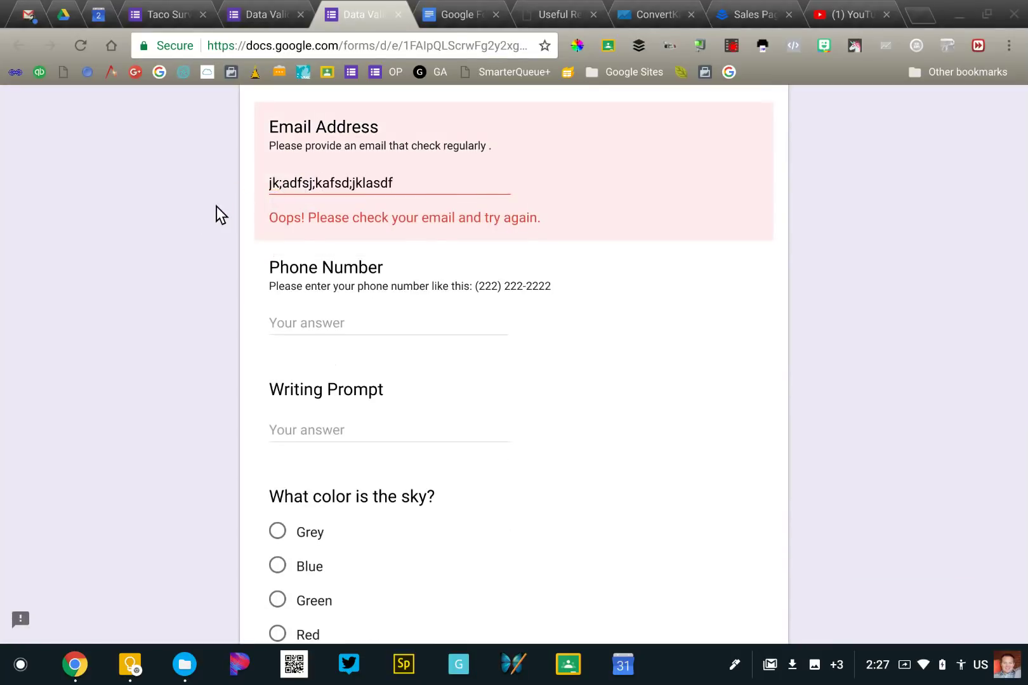
Replace the answer with valid sample email addresses to confirm they pass validation.
{"action": "triple_click", "coordinate": [373, 183]}
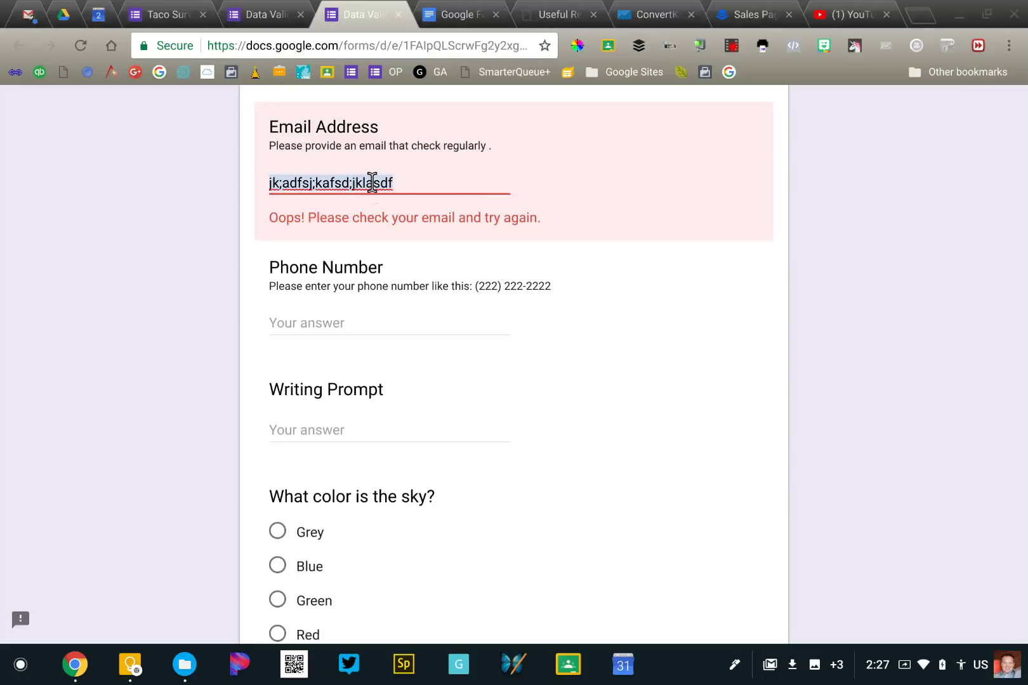
{"action": "key", "text": "BackSpace"}
{"action": "type", "text": "joh"}
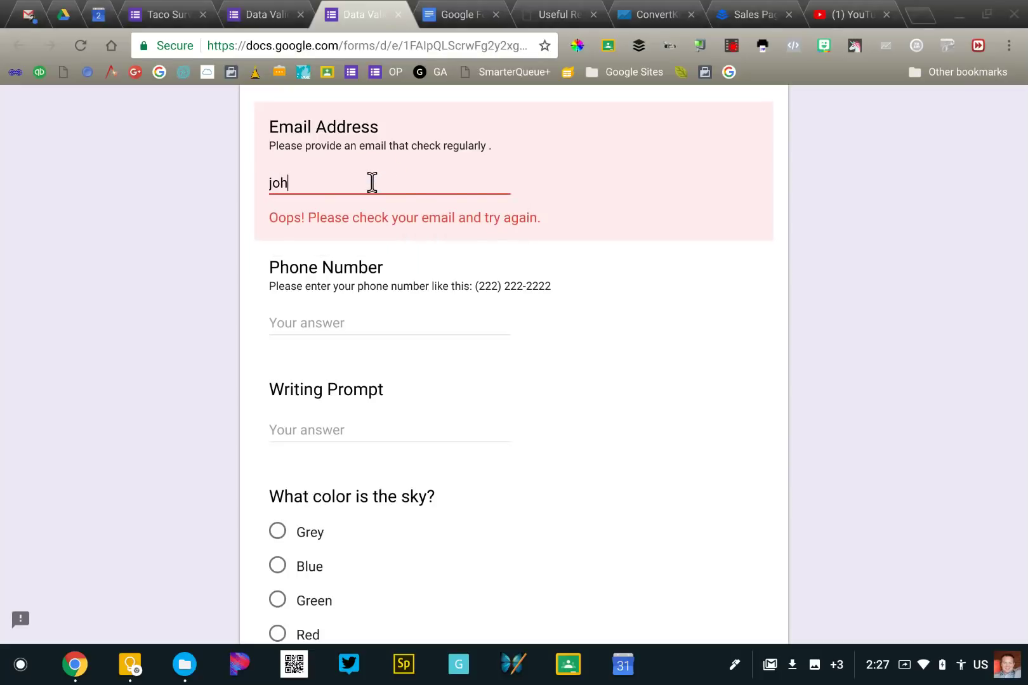
{"action": "type", "text": "n@john.com"}
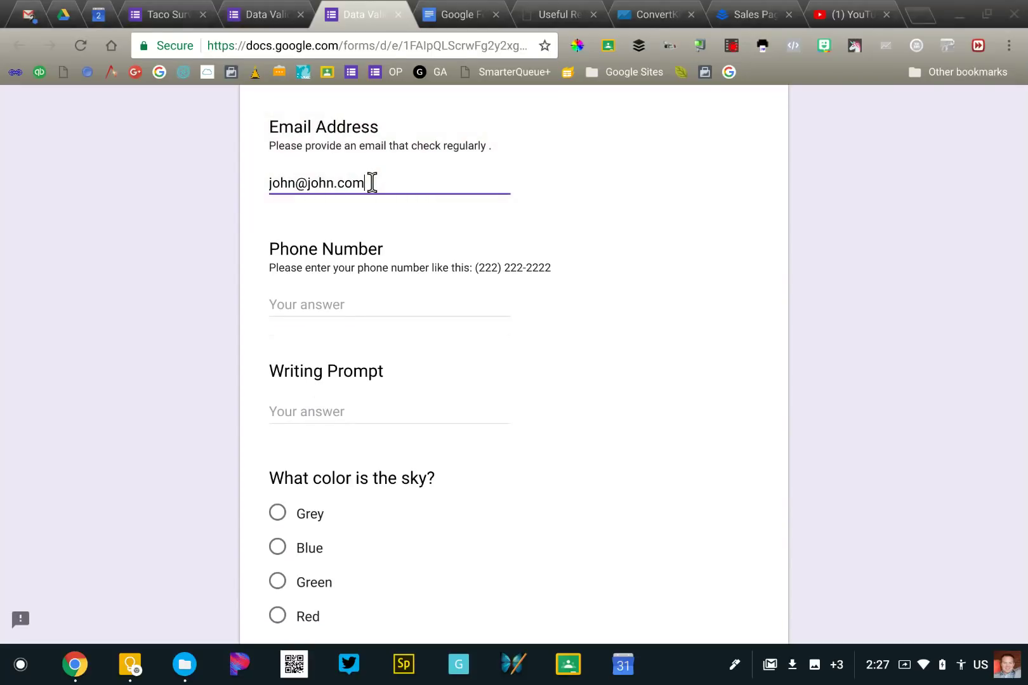
{"action": "left_click", "coordinate": [253, 211]}
{"action": "triple_click", "coordinate": [287, 184]}
{"action": "type", "text": "asdf"}
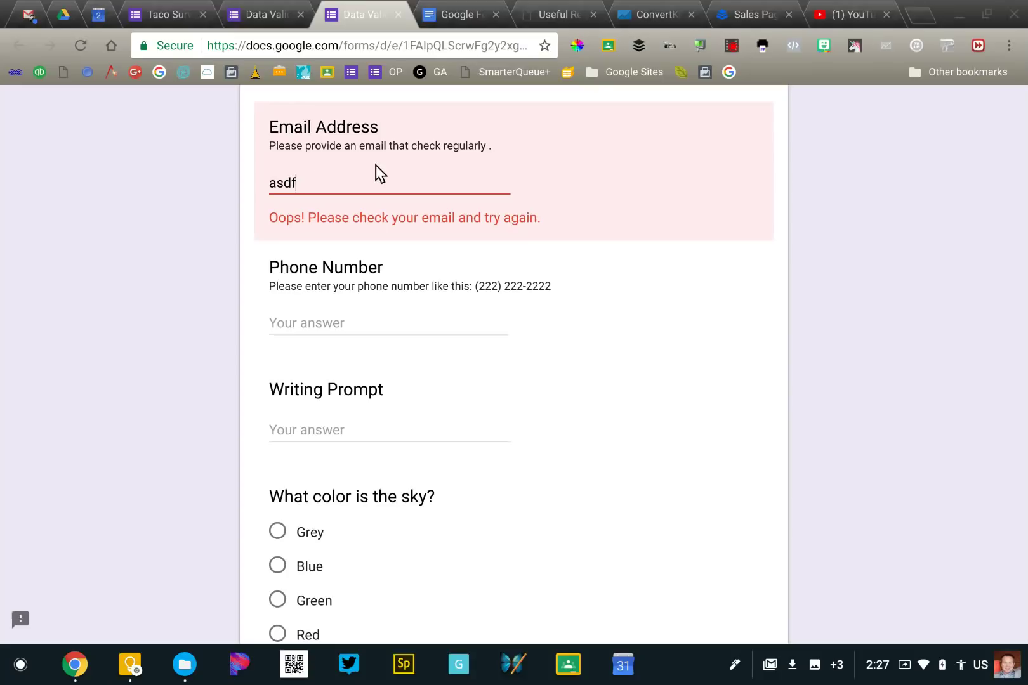
{"action": "type", "text": "@asdf.com"}
{"action": "left_click", "coordinate": [229, 215]}
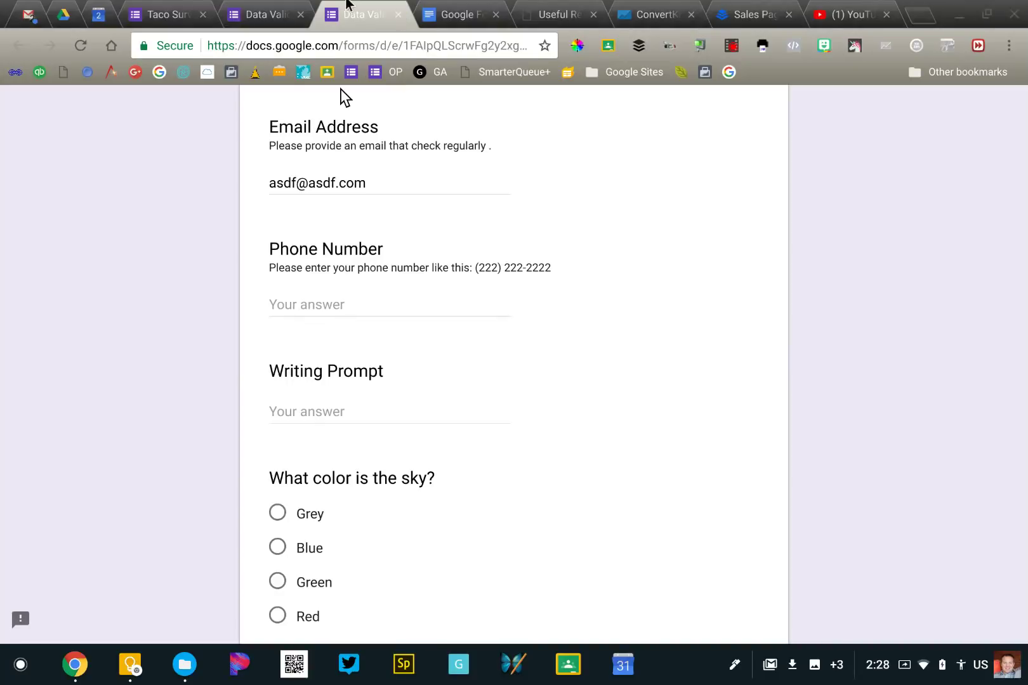
{"action": "left_click", "coordinate": [266, 14]}
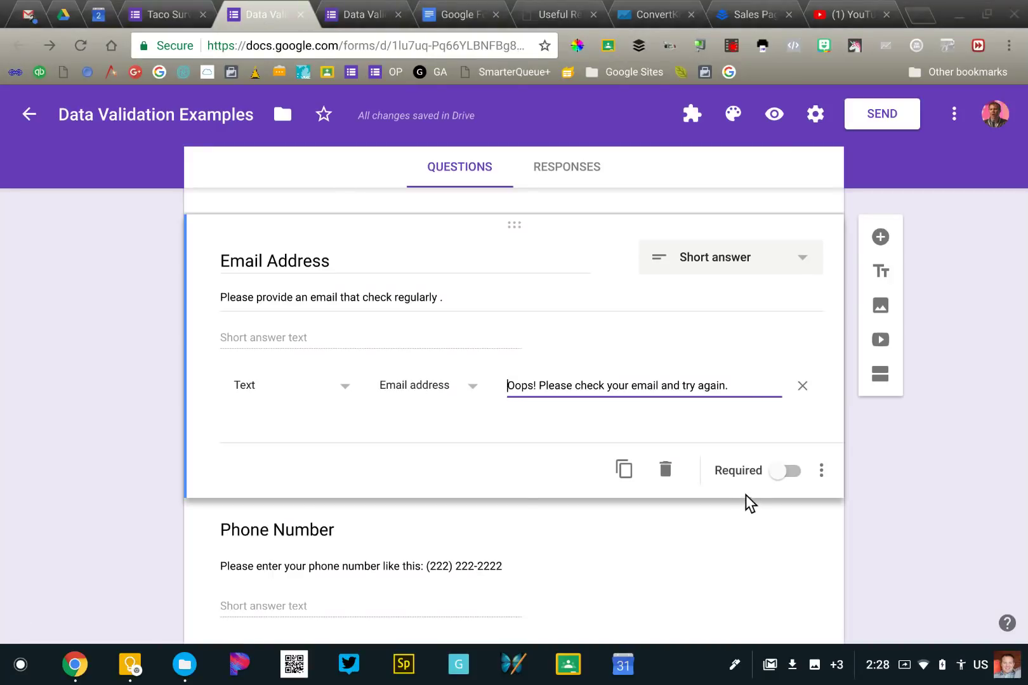
{"action": "left_click", "coordinate": [915, 516]}
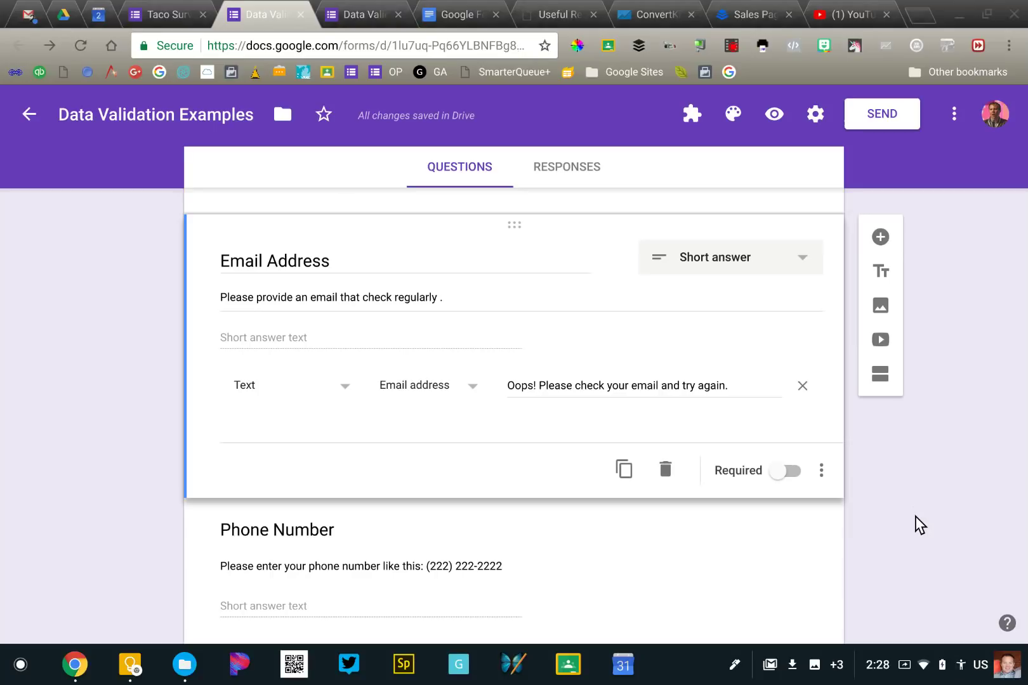
{"action": "scroll", "coordinate": [915, 516], "scroll_direction": "down", "scroll_amount": 4}
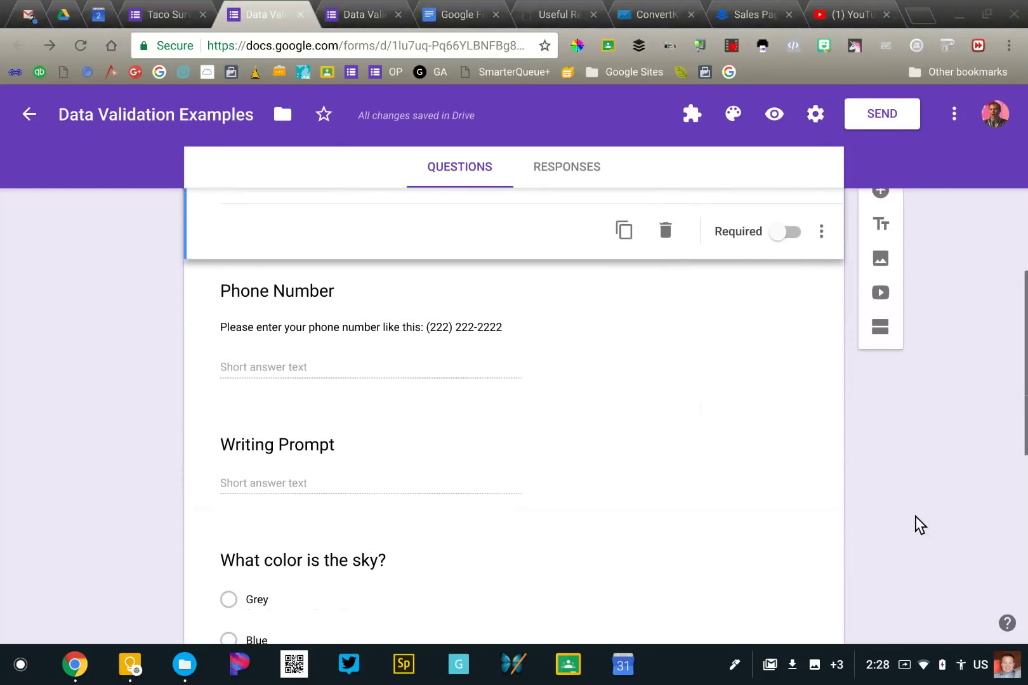
Open the Phone Number question and review its Regular expression pattern \(?\d{2,4}\)[\d\s-]{3,}.
{"action": "left_click", "coordinate": [279, 378]}
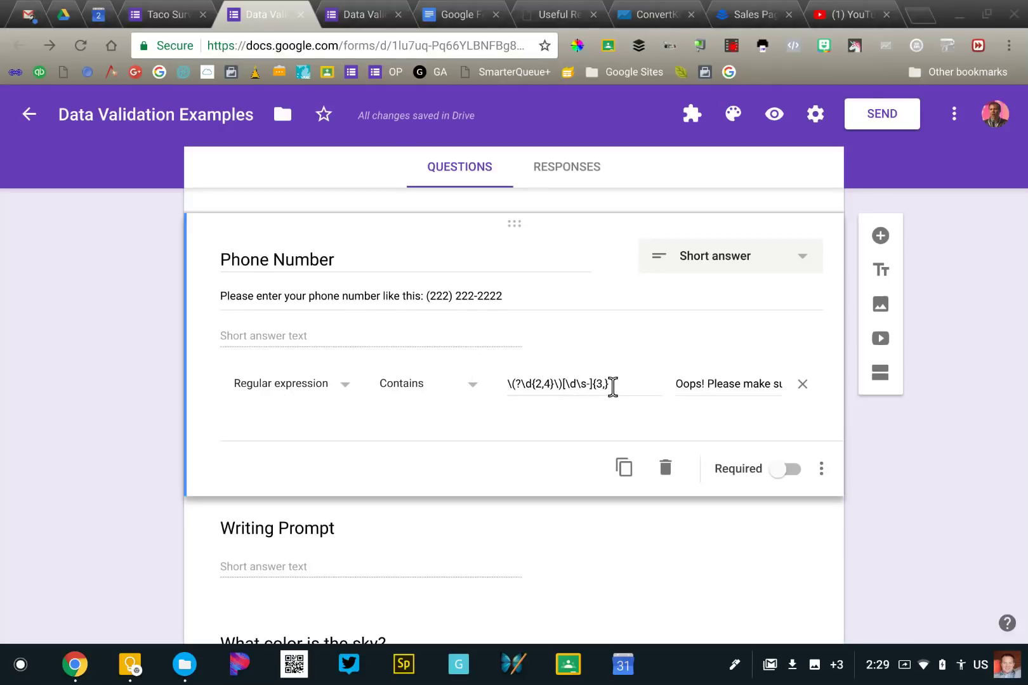
{"action": "left_click_drag", "start_coordinate": [613, 384], "coordinate": [506, 392]}
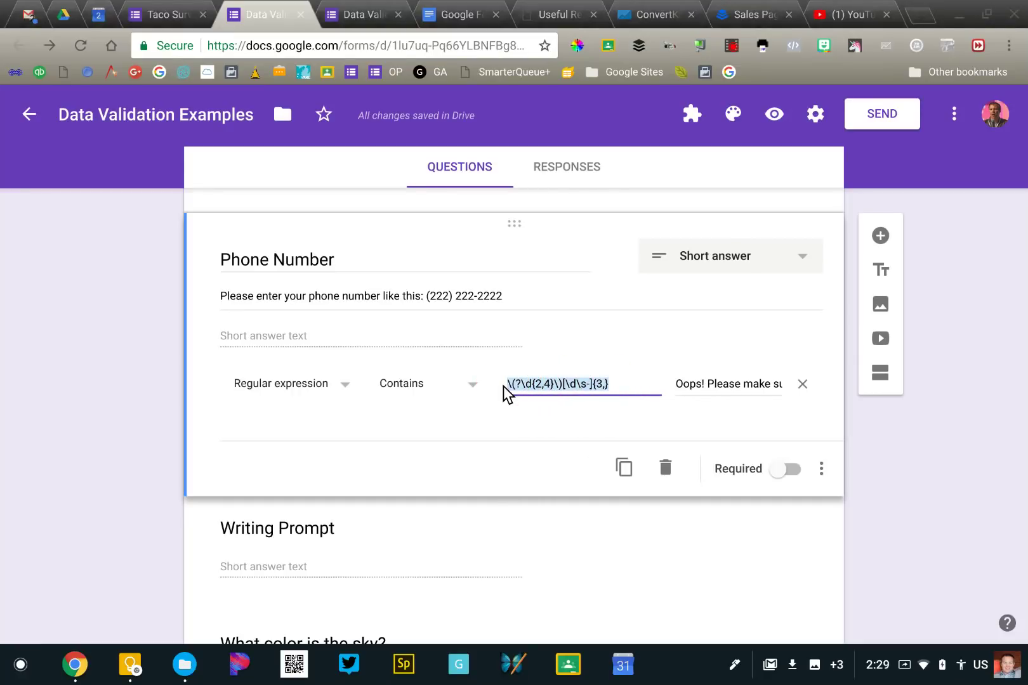
{"action": "left_click", "coordinate": [612, 387]}
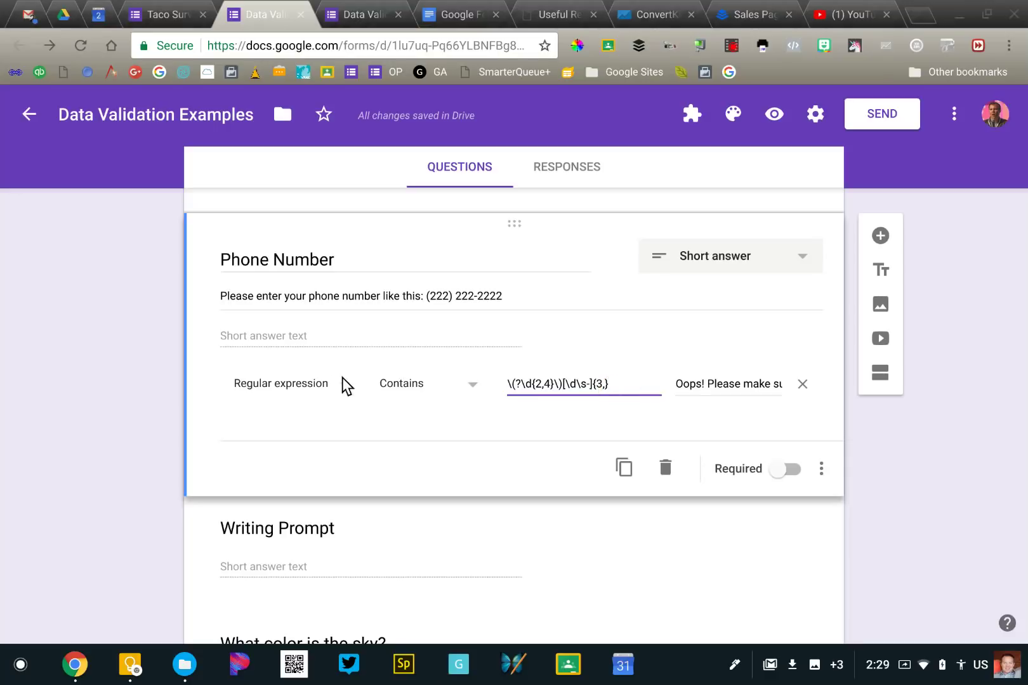
{"action": "left_click", "coordinate": [319, 387]}
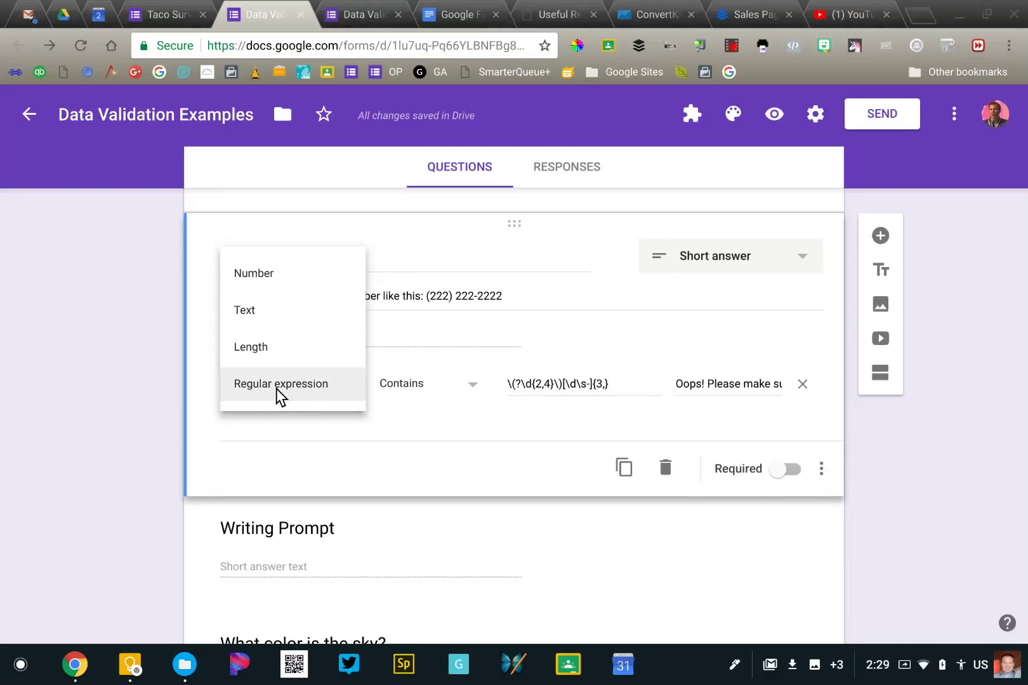
{"action": "left_click", "coordinate": [276, 389]}
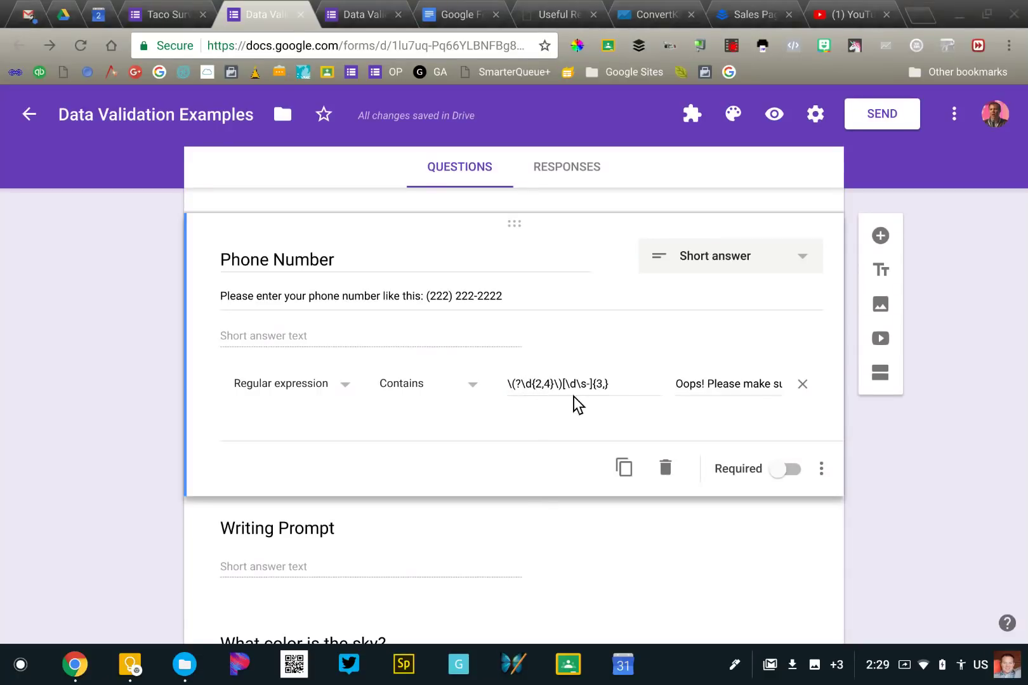
{"action": "left_click", "coordinate": [512, 385]}
Try the Matches condition, undo back to Contains, and read the full error message.
{"action": "left_click", "coordinate": [409, 388]}
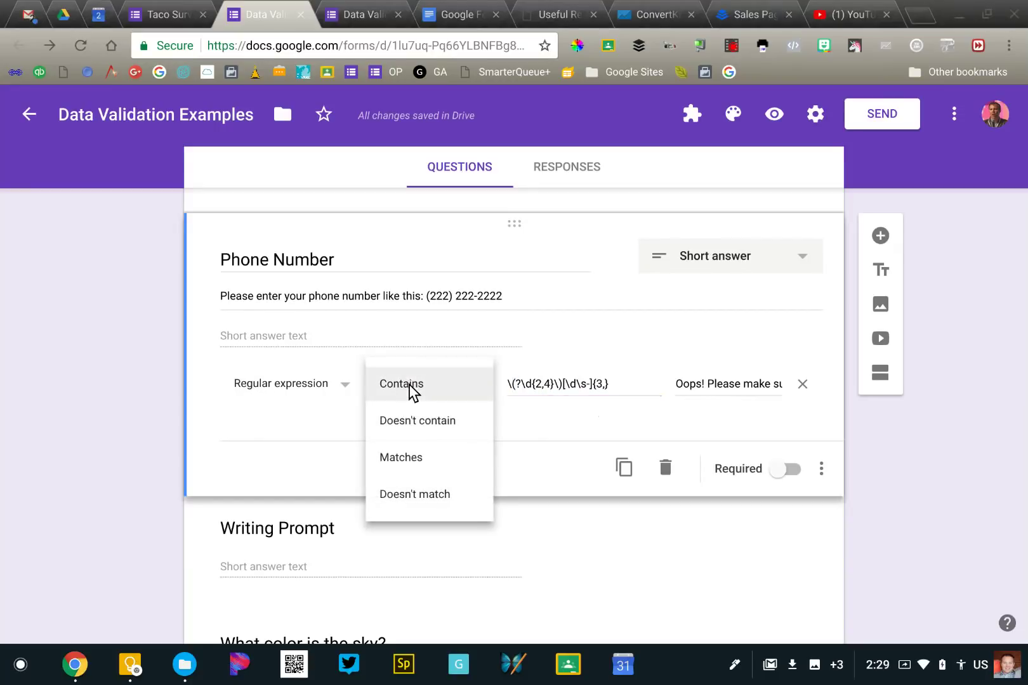
{"action": "left_click", "coordinate": [411, 458]}
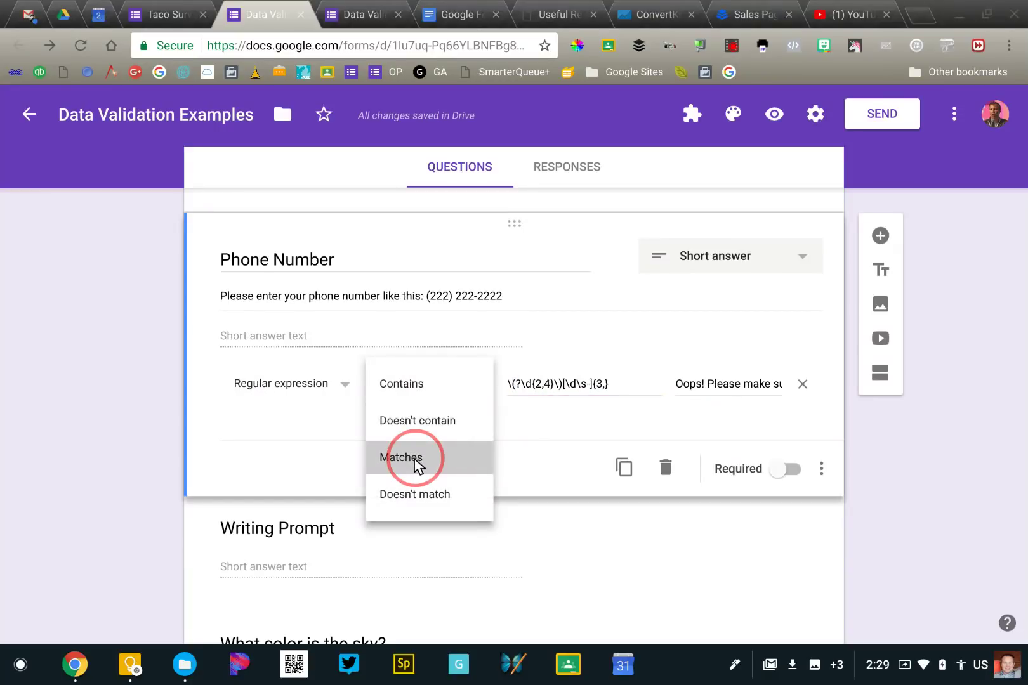
{"action": "left_click", "coordinate": [556, 378]}
{"action": "key", "text": "ctrl+z"}
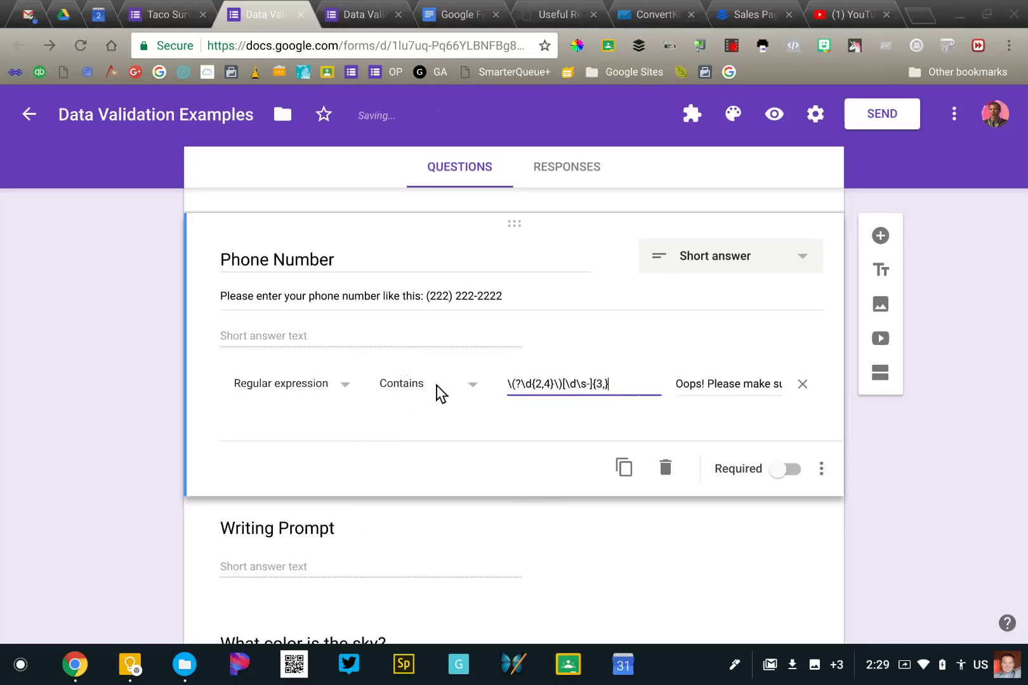
{"action": "left_click", "coordinate": [712, 384]}
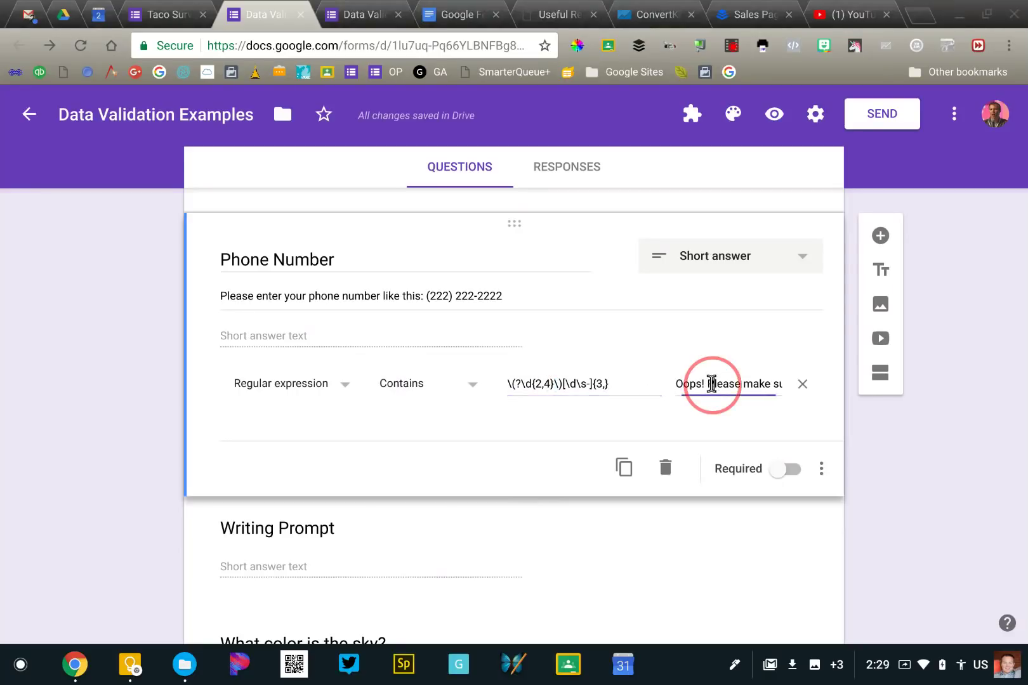
{"action": "left_click_drag", "start_coordinate": [712, 385], "coordinate": [808, 392]}
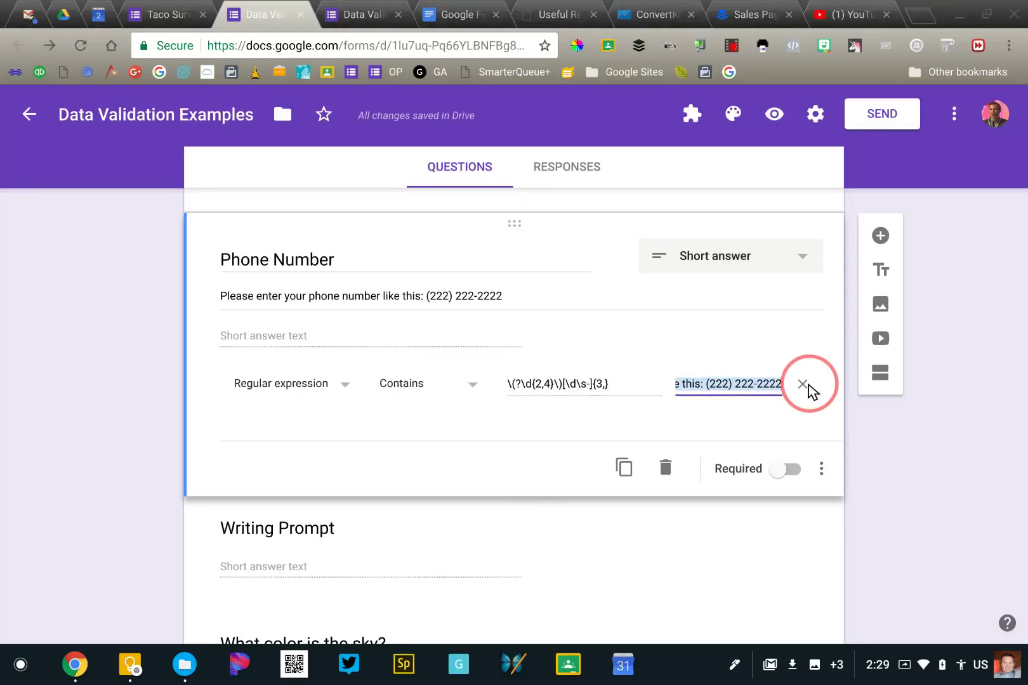
{"action": "left_click", "coordinate": [711, 384]}
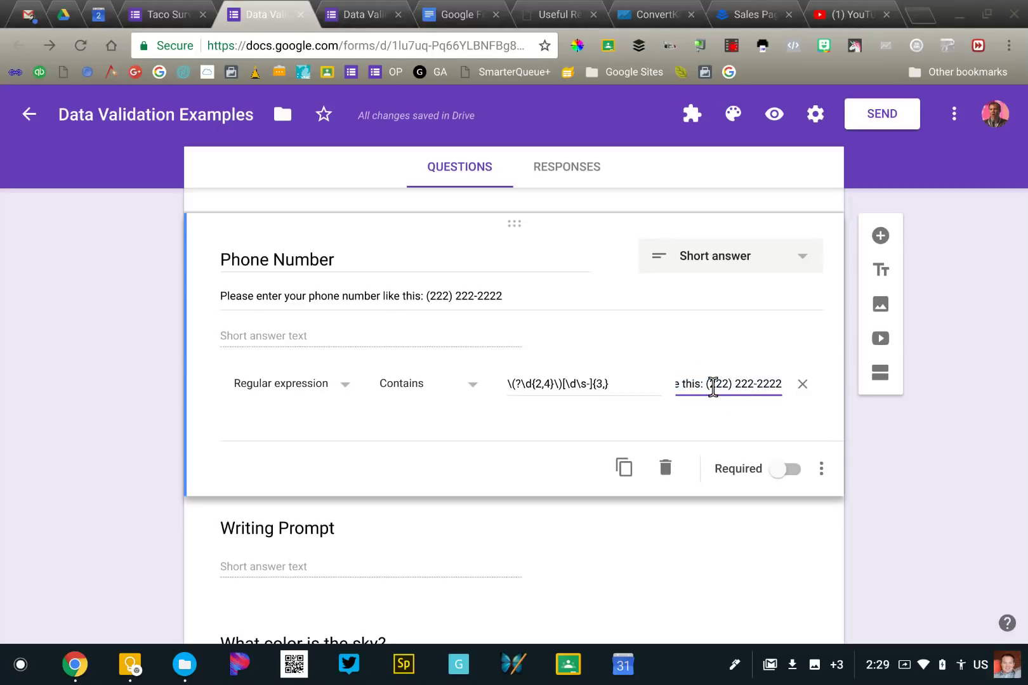
{"action": "triple_click", "coordinate": [220, 297]}
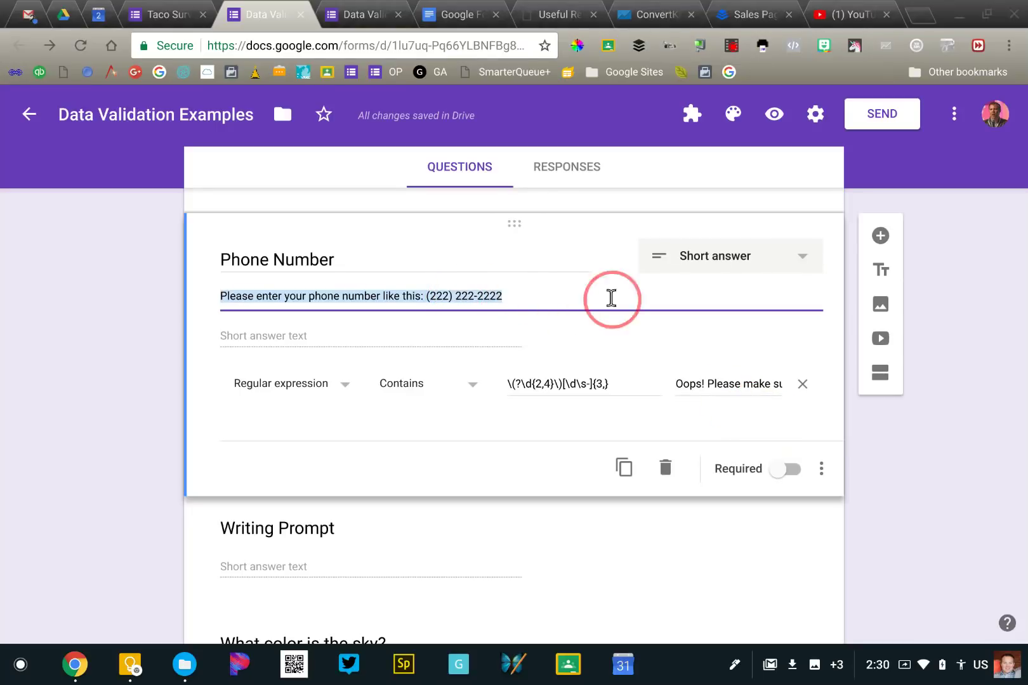
In the live form, format a test phone number with parentheses, a space and a dash so it validates.
{"action": "left_click", "coordinate": [366, 19]}
{"action": "left_click", "coordinate": [374, 299]}
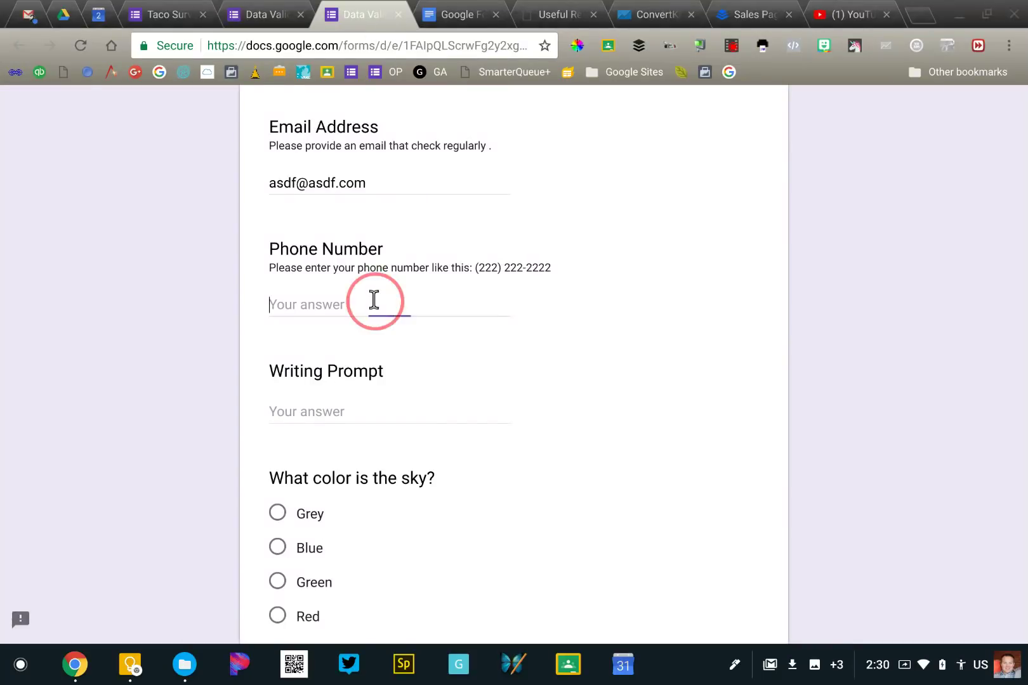
{"action": "type", "text": "22"}
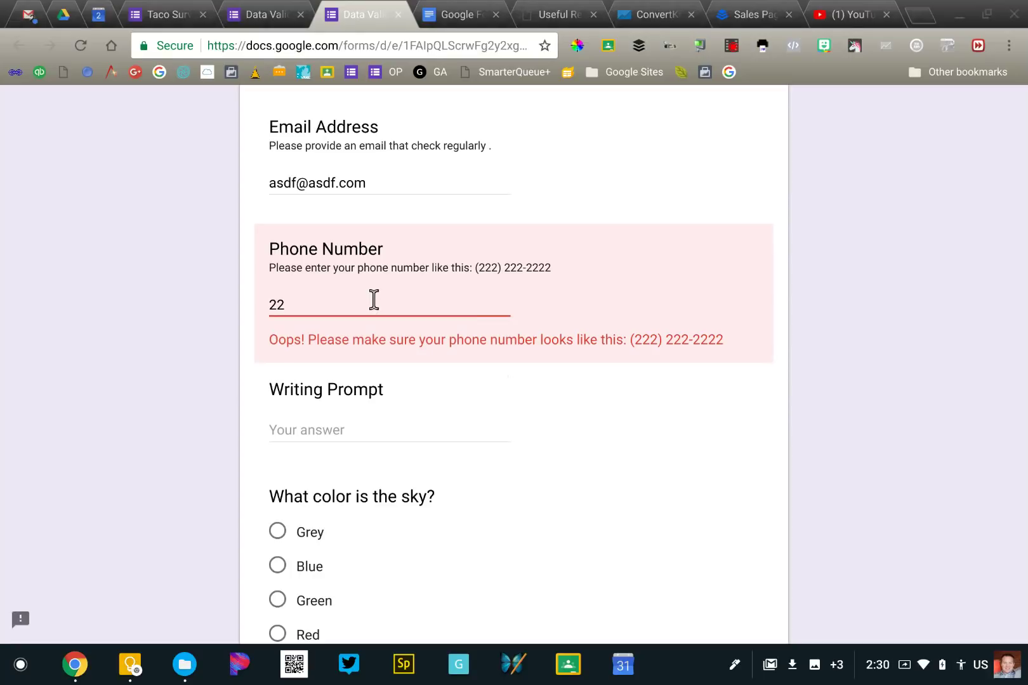
{"action": "key", "text": "BackSpace"}
{"action": "key", "text": "BackSpace"}
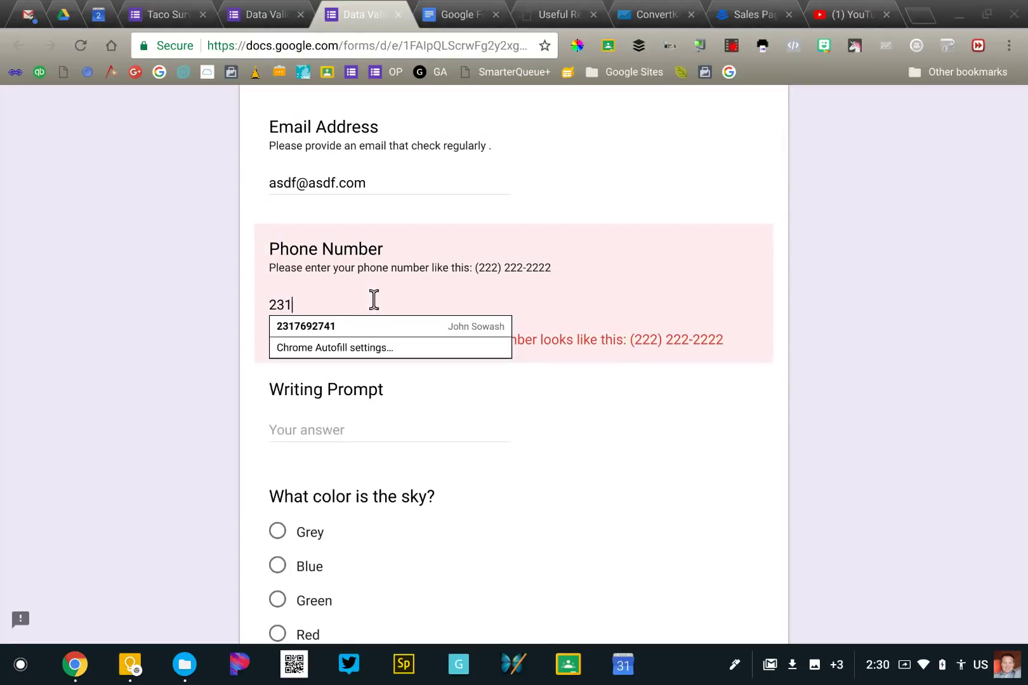
{"action": "type", "text": "7692741"}
{"action": "left_click", "coordinate": [286, 306]}
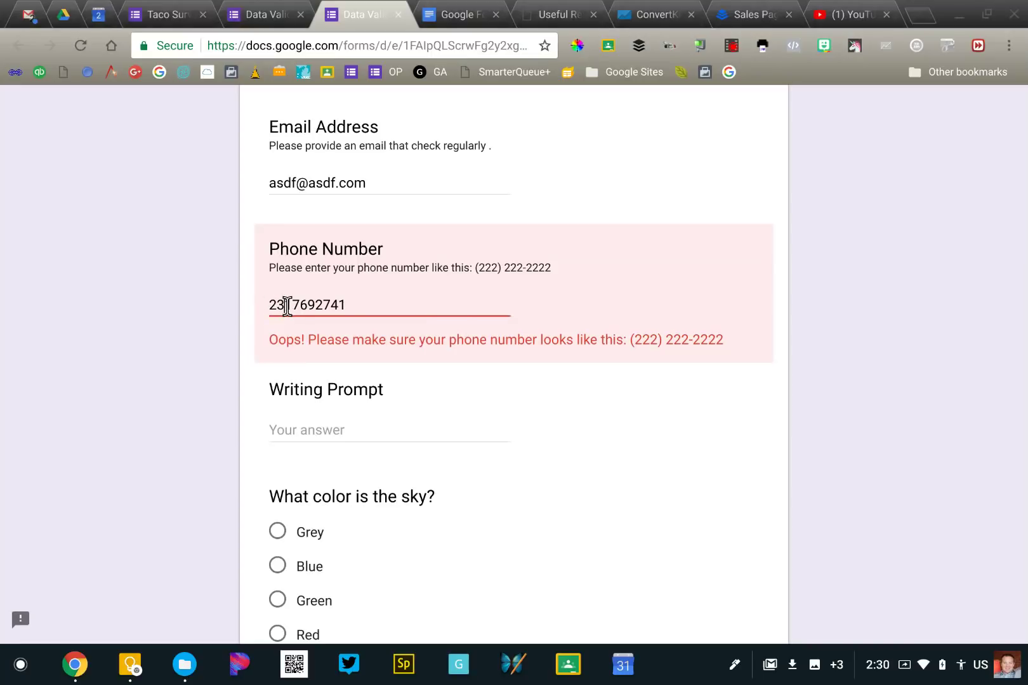
{"action": "type", "text": ")"}
{"action": "key", "text": "Home"}
{"action": "type", "text": "("}
{"action": "key", "text": "Right"}
{"action": "key", "text": "Right"}
{"action": "key", "text": "Right"}
{"action": "key", "text": "Right"}
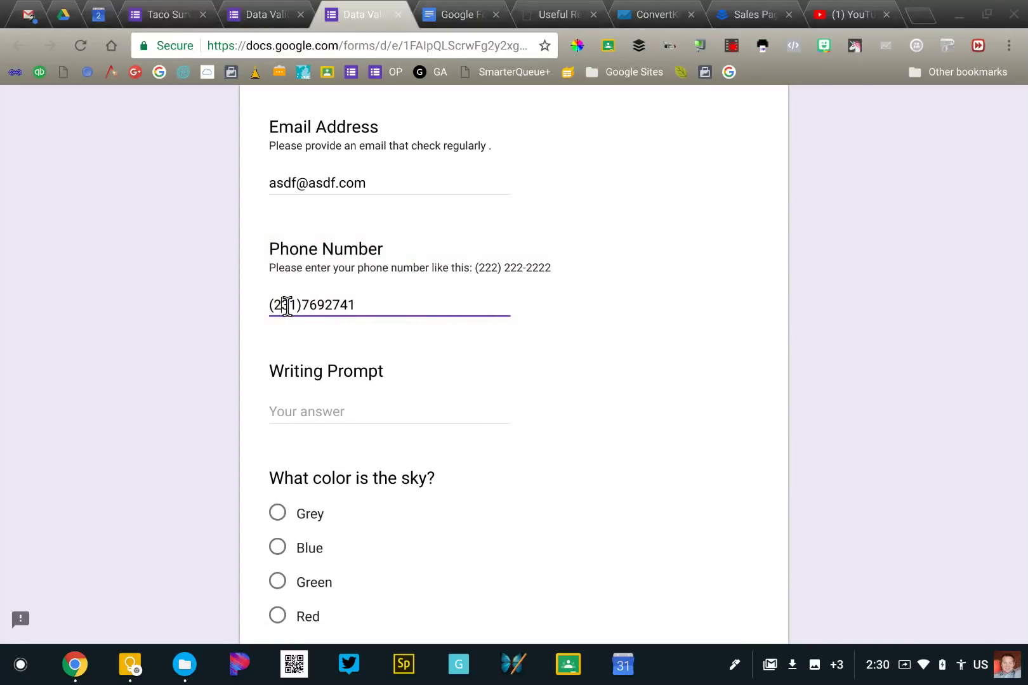
{"action": "left_click", "coordinate": [329, 305]}
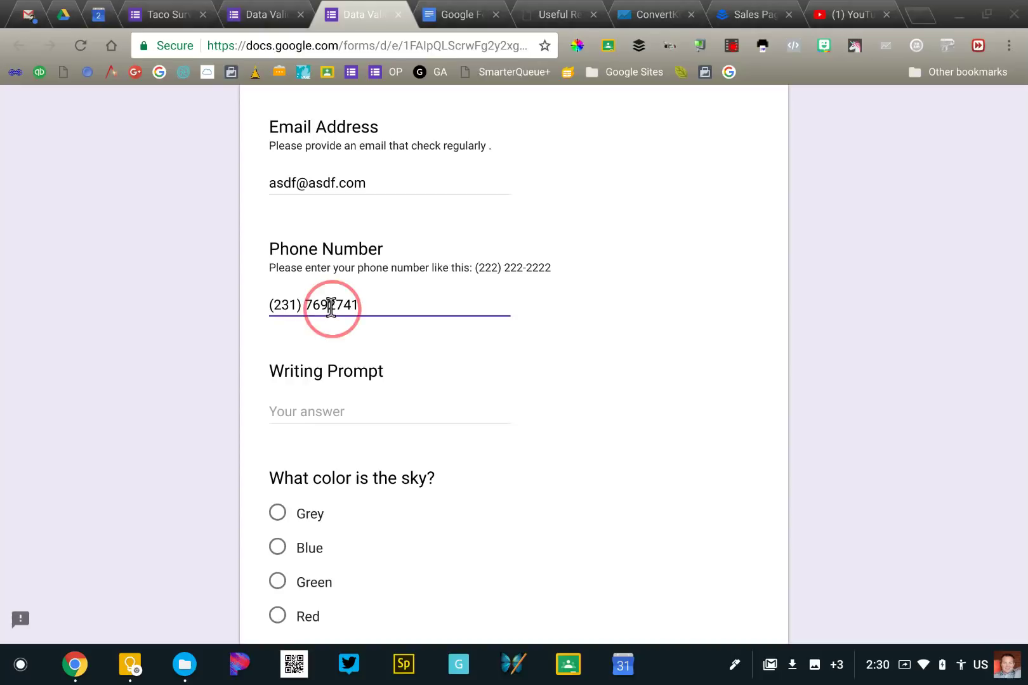
{"action": "type", "text": "-"}
{"action": "left_click", "coordinate": [254, 312]}
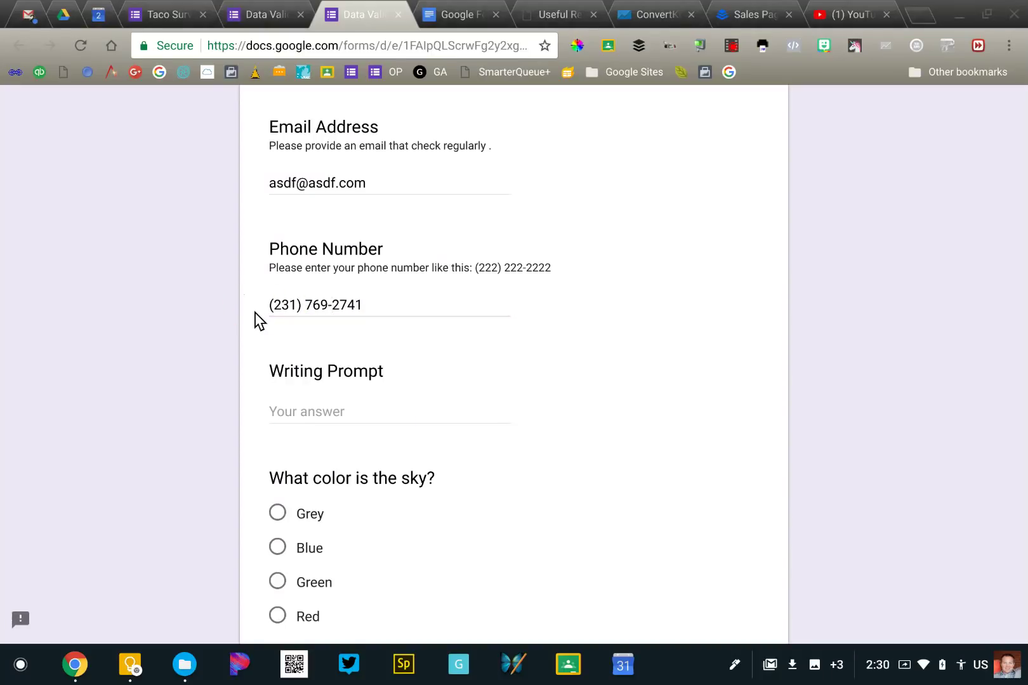
Clear the phone answer and return to the form editor.
{"action": "double_click", "coordinate": [321, 305]}
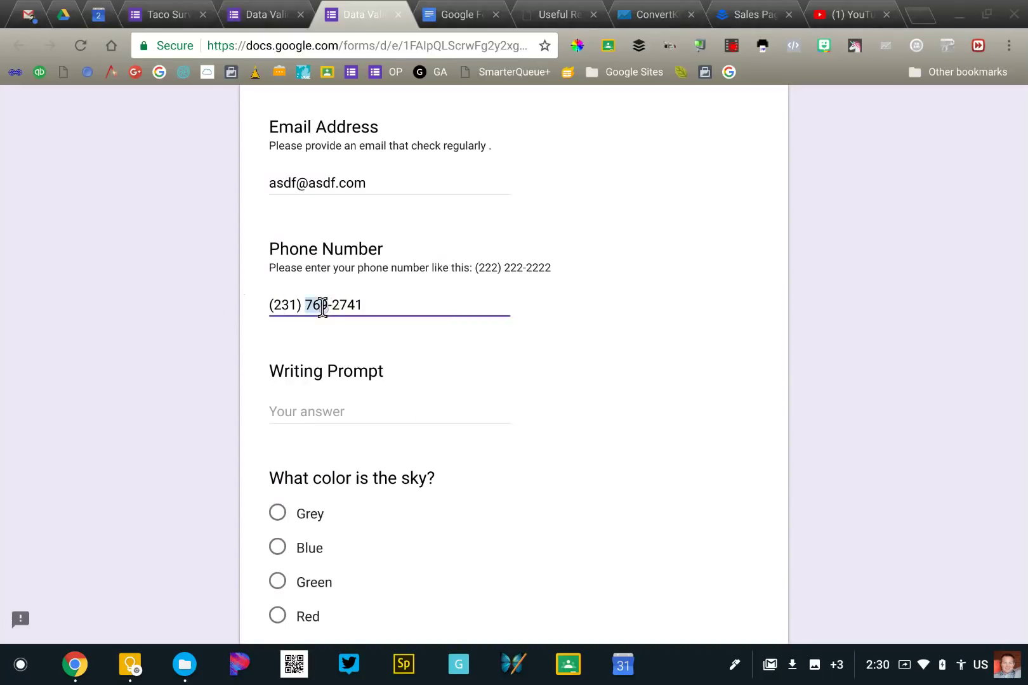
{"action": "key", "text": "BackSpace"}
{"action": "key", "text": "ctrl+a"}
{"action": "key", "text": "BackSpace"}
{"action": "left_click", "coordinate": [197, 300]}
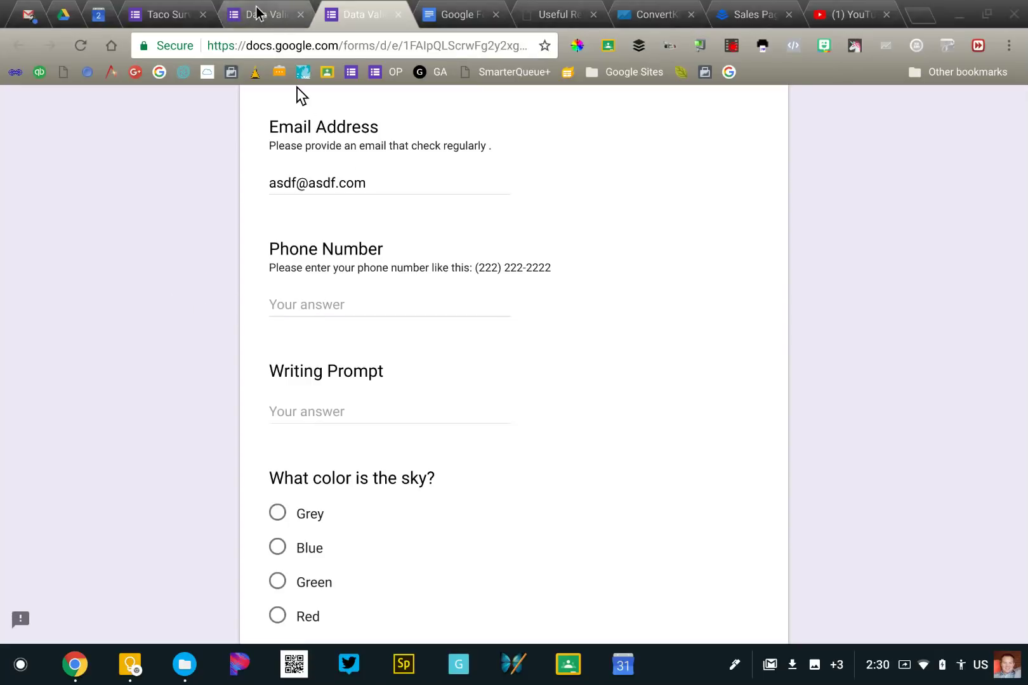
{"action": "left_click", "coordinate": [258, 13]}
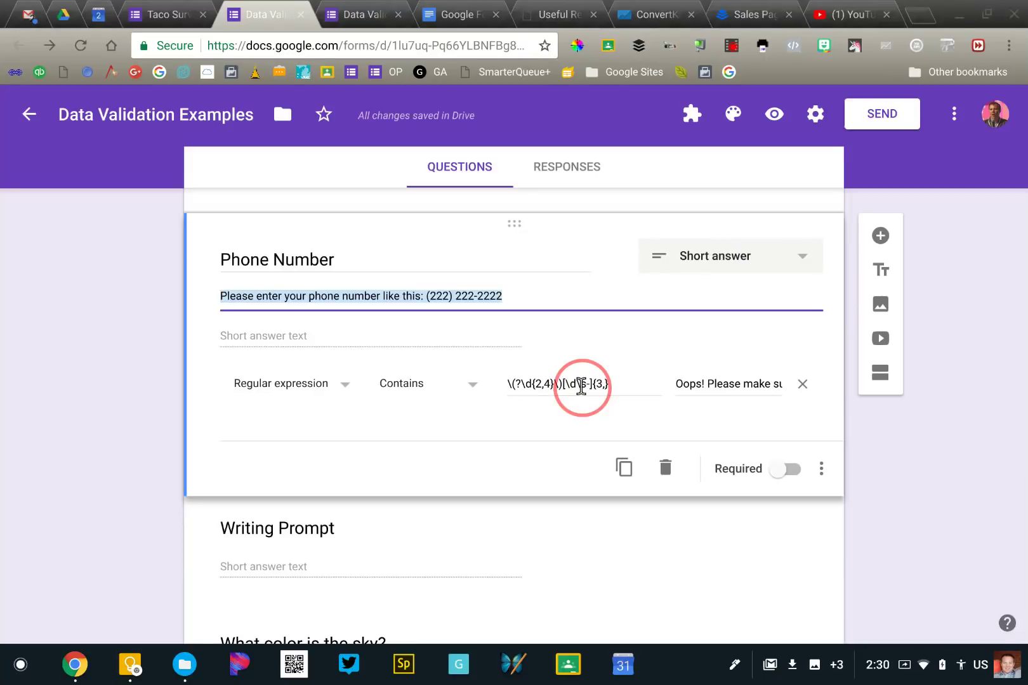
Open the Writing Prompt question to show its regular-expression Matches validation.
{"action": "scroll", "coordinate": [581, 384], "scroll_direction": "down", "scroll_amount": 3}
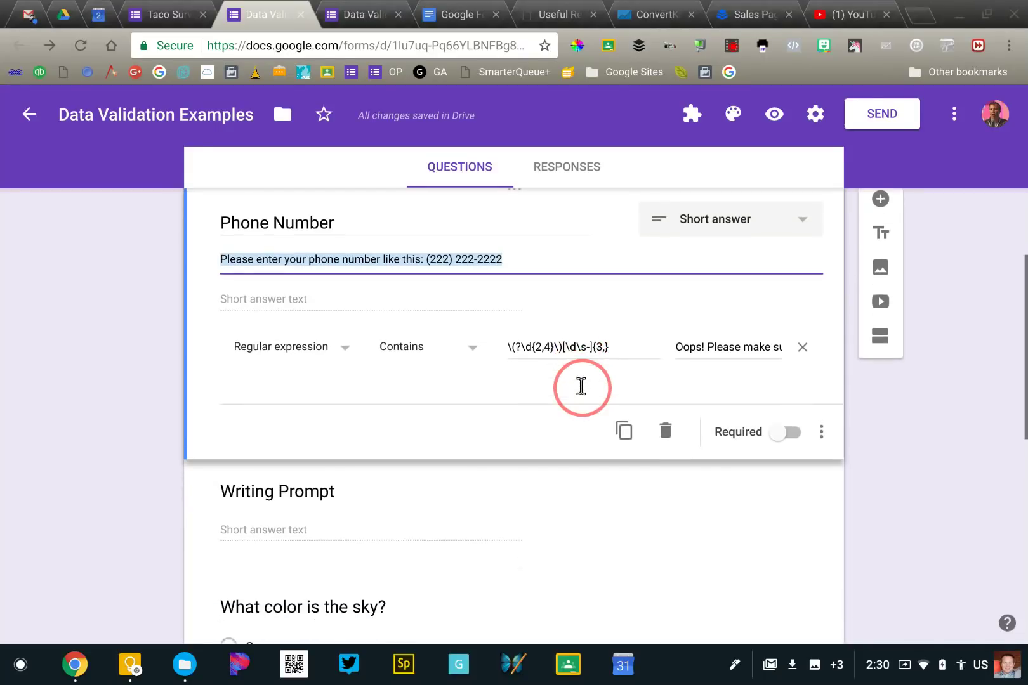
{"action": "left_click", "coordinate": [250, 381]}
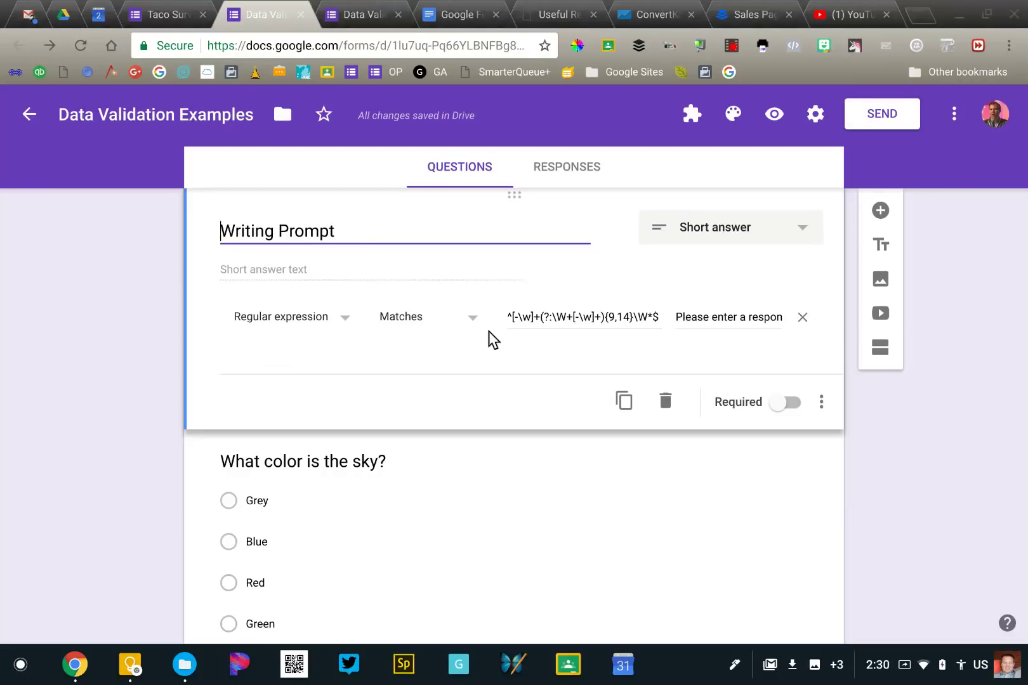
Inspect the Writing Prompt's regular expression and select its custom error message.
{"action": "left_click", "coordinate": [568, 321]}
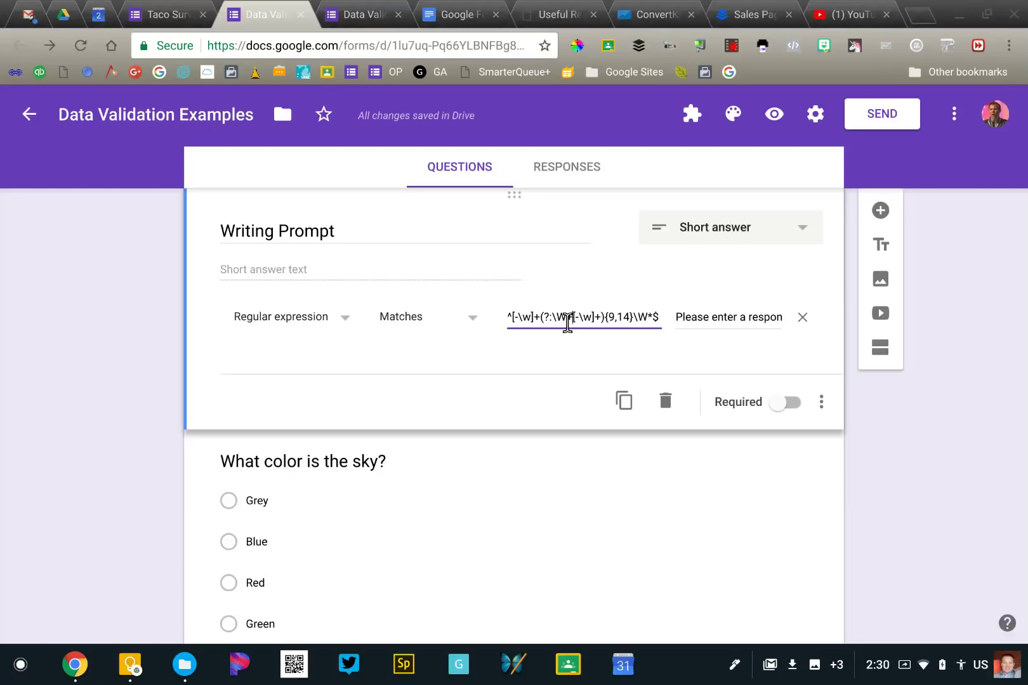
{"action": "key", "text": "Left"}
{"action": "key", "text": "Left"}
{"action": "key", "text": "Left"}
{"action": "key", "text": "Left"}
{"action": "key", "text": "Left"}
{"action": "key", "text": "Left"}
{"action": "key", "text": "Left"}
{"action": "key", "text": "Left"}
{"action": "left_click", "coordinate": [669, 320]}
{"action": "left_click_drag", "start_coordinate": [678, 317], "coordinate": [827, 323]}
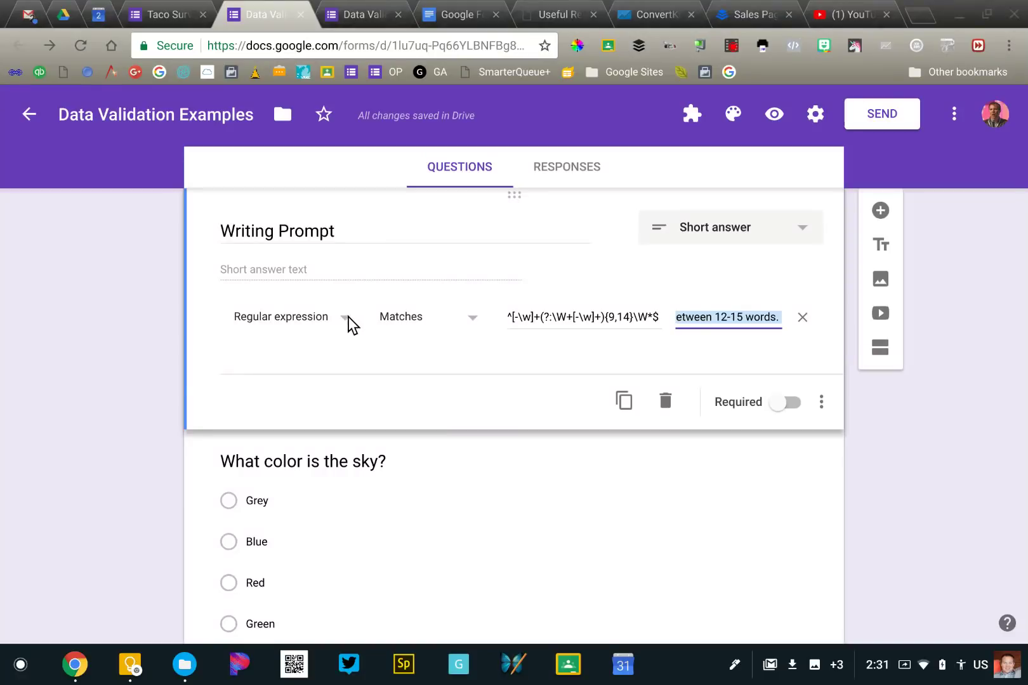
Change the Writing Prompt's answer check to Length with Maximum character count.
{"action": "left_click", "coordinate": [325, 317]}
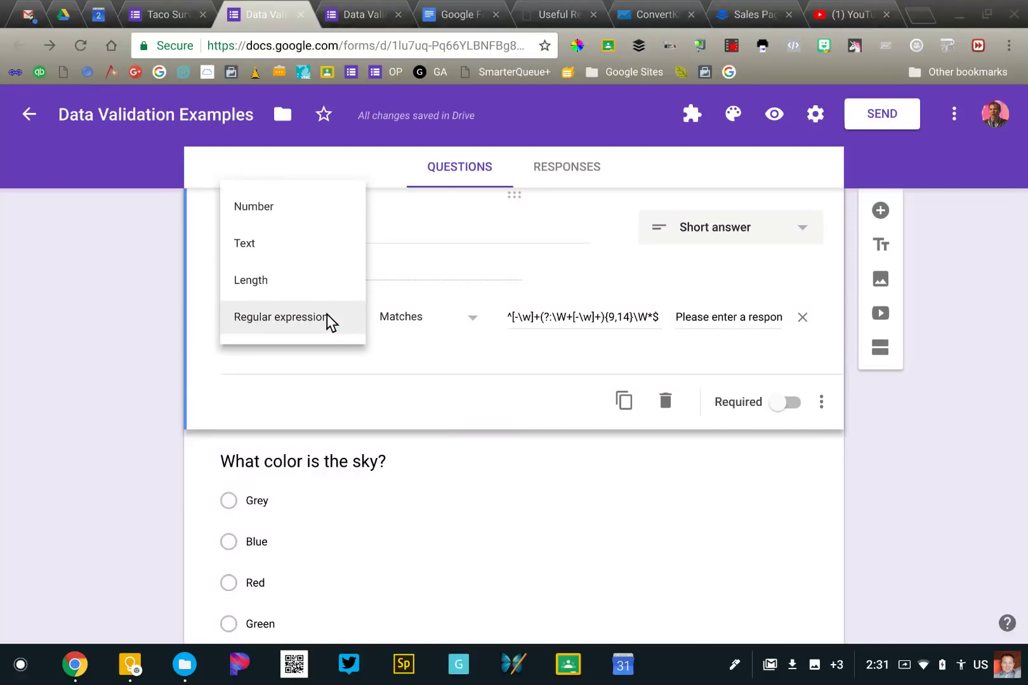
{"action": "left_click", "coordinate": [253, 285]}
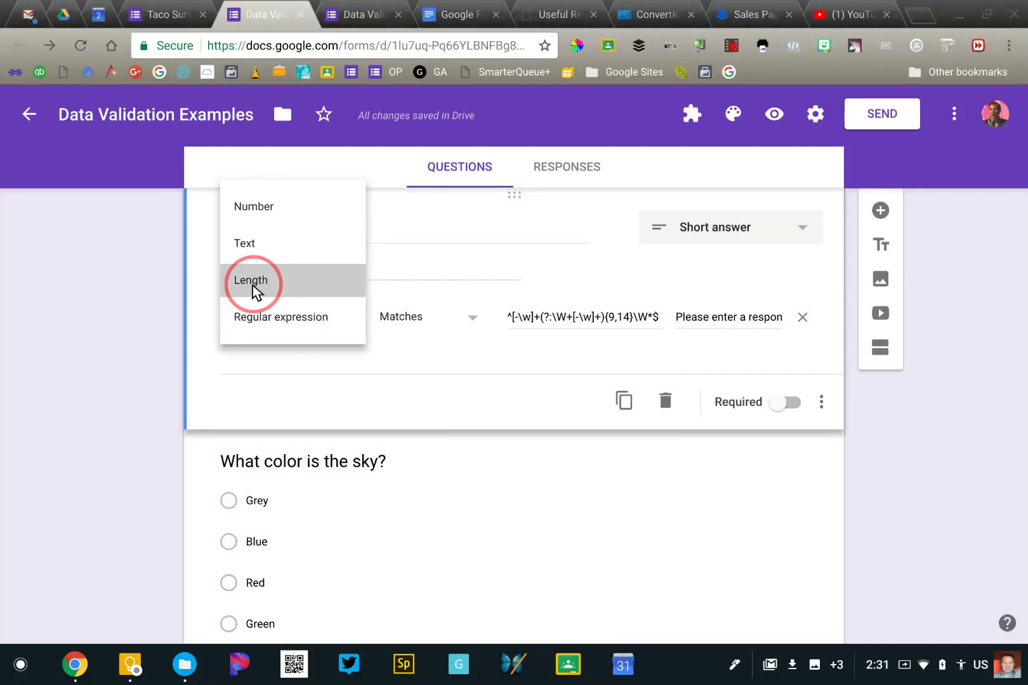
{"action": "left_click", "coordinate": [413, 321]}
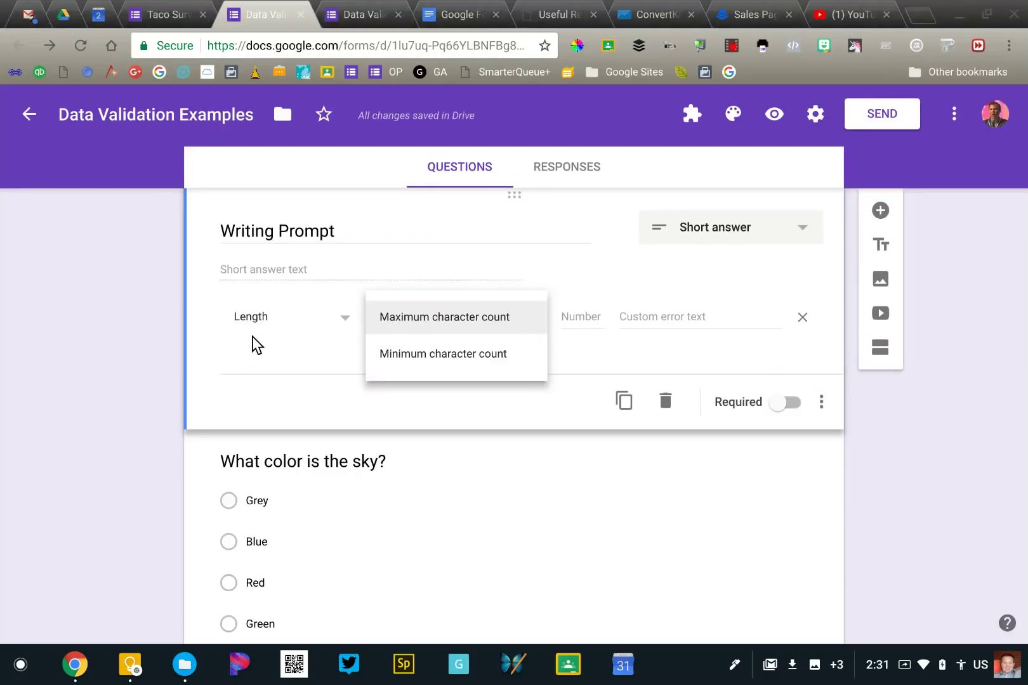
{"action": "left_click", "coordinate": [252, 337]}
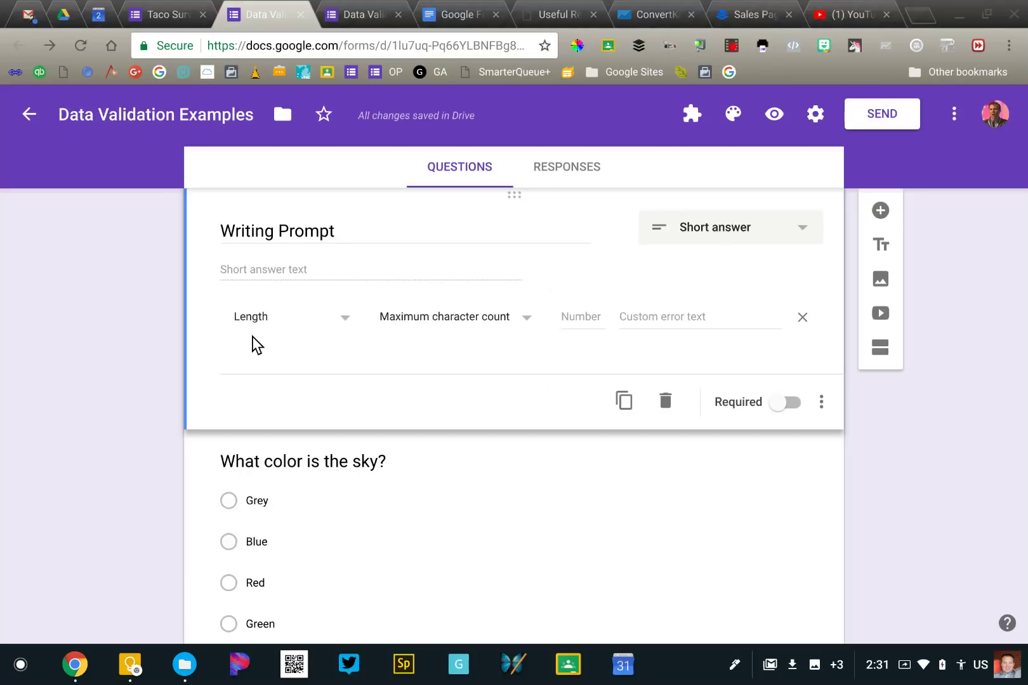
{"action": "scroll", "coordinate": [253, 343], "scroll_direction": "down", "scroll_amount": 4}
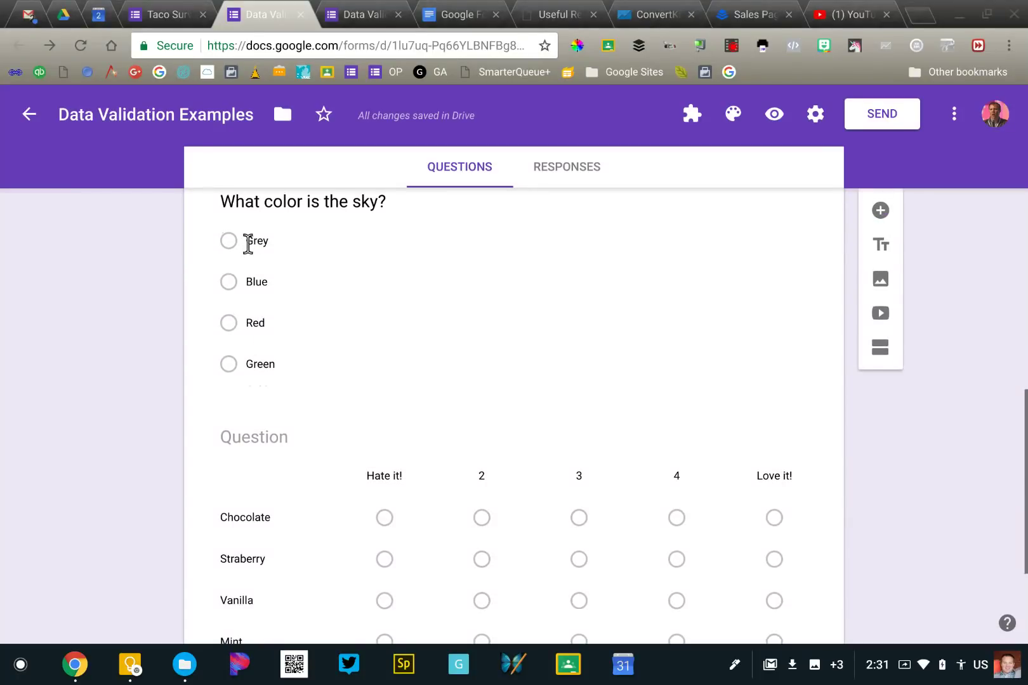
{"action": "left_click", "coordinate": [263, 243]}
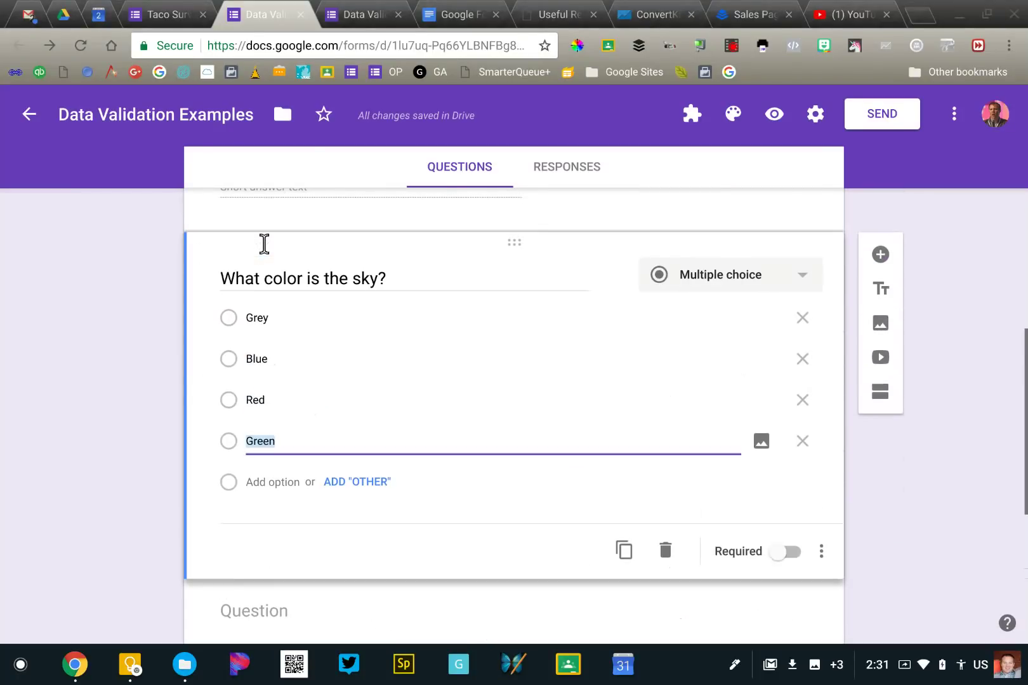
{"action": "left_click", "coordinate": [823, 556]}
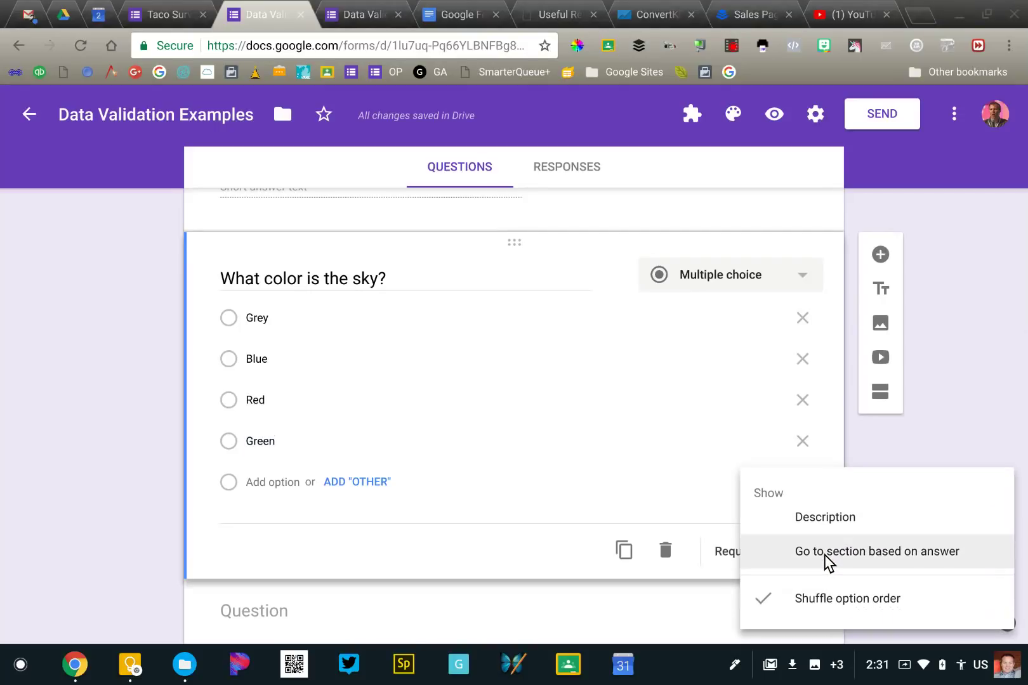
{"action": "scroll", "coordinate": [828, 562], "scroll_direction": "down", "scroll_amount": 1}
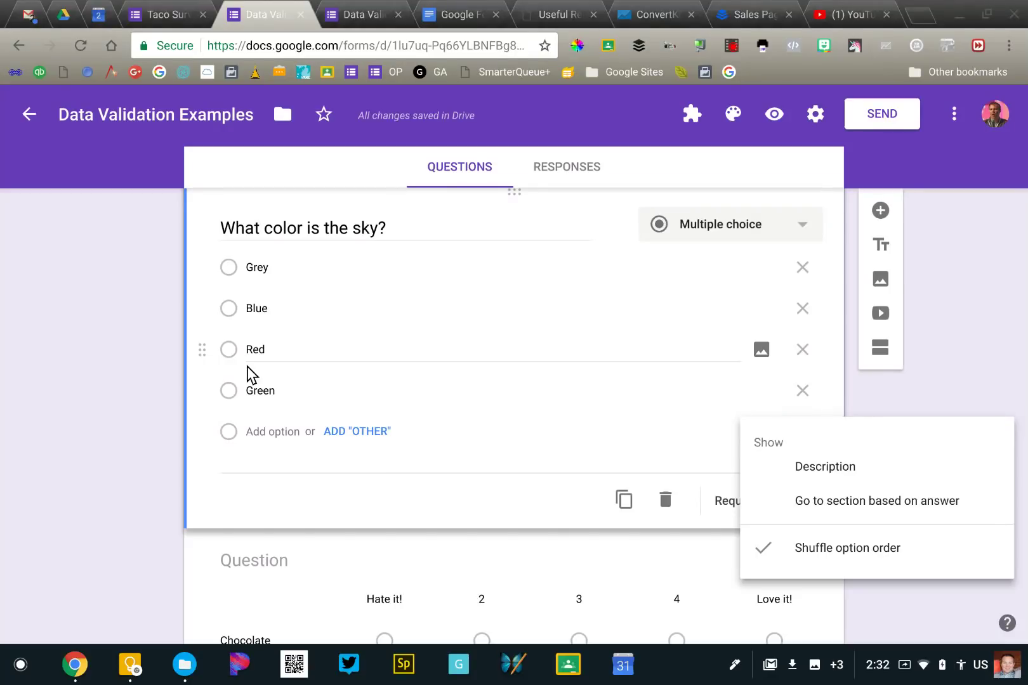
{"action": "left_click", "coordinate": [141, 343]}
{"action": "scroll", "coordinate": [141, 342], "scroll_direction": "down", "scroll_amount": 1}
{"action": "scroll", "coordinate": [140, 342], "scroll_direction": "down", "scroll_amount": 4}
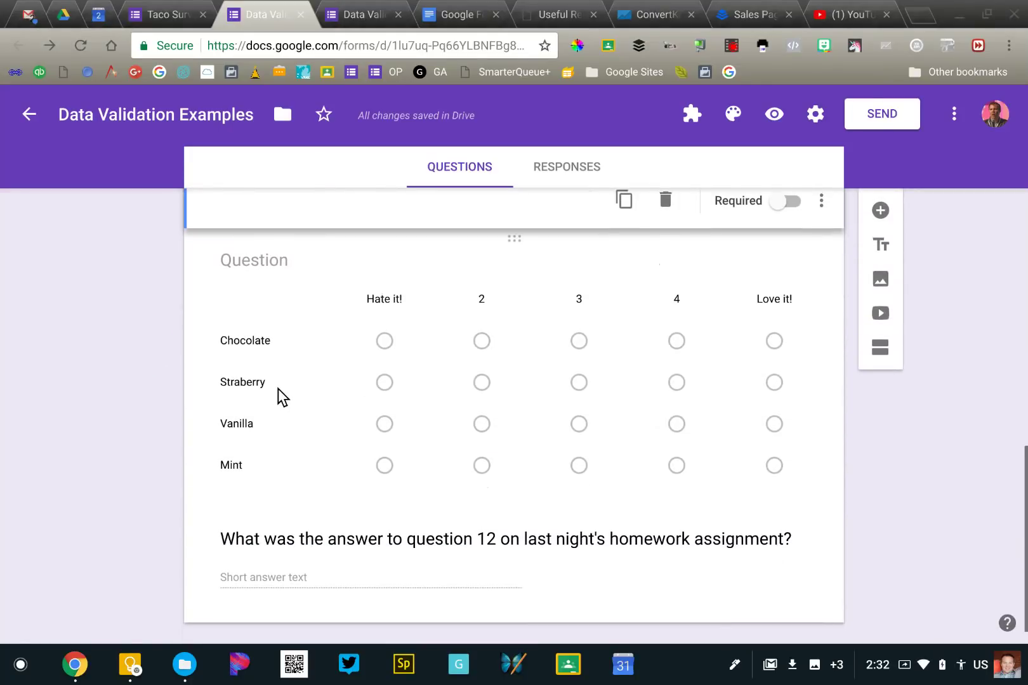
{"action": "left_click", "coordinate": [278, 389]}
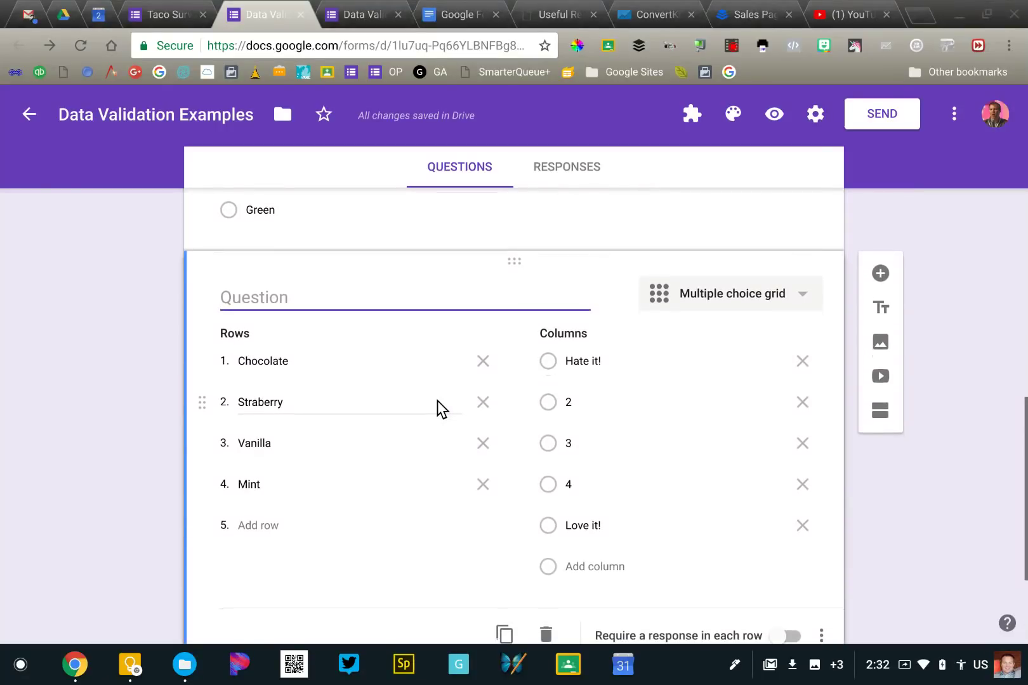
Limit the flavour rating grid to one response per column and view the live form.
{"action": "scroll", "coordinate": [437, 401], "scroll_direction": "down", "scroll_amount": 2}
{"action": "left_click", "coordinate": [822, 528]}
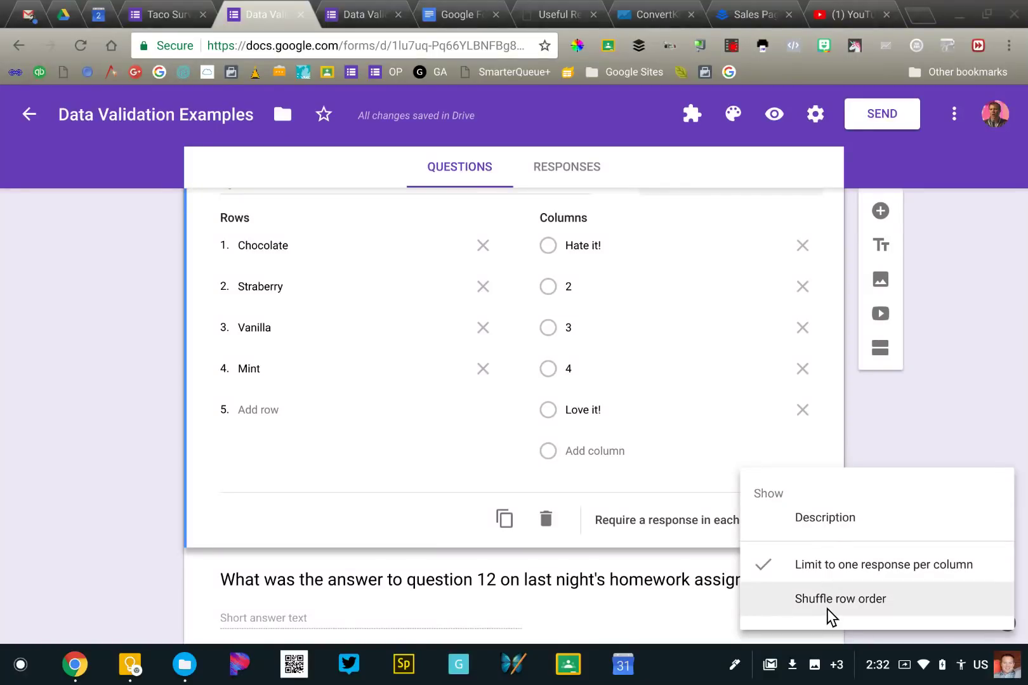
{"action": "left_click", "coordinate": [808, 571]}
{"action": "left_click", "coordinate": [365, 15]}
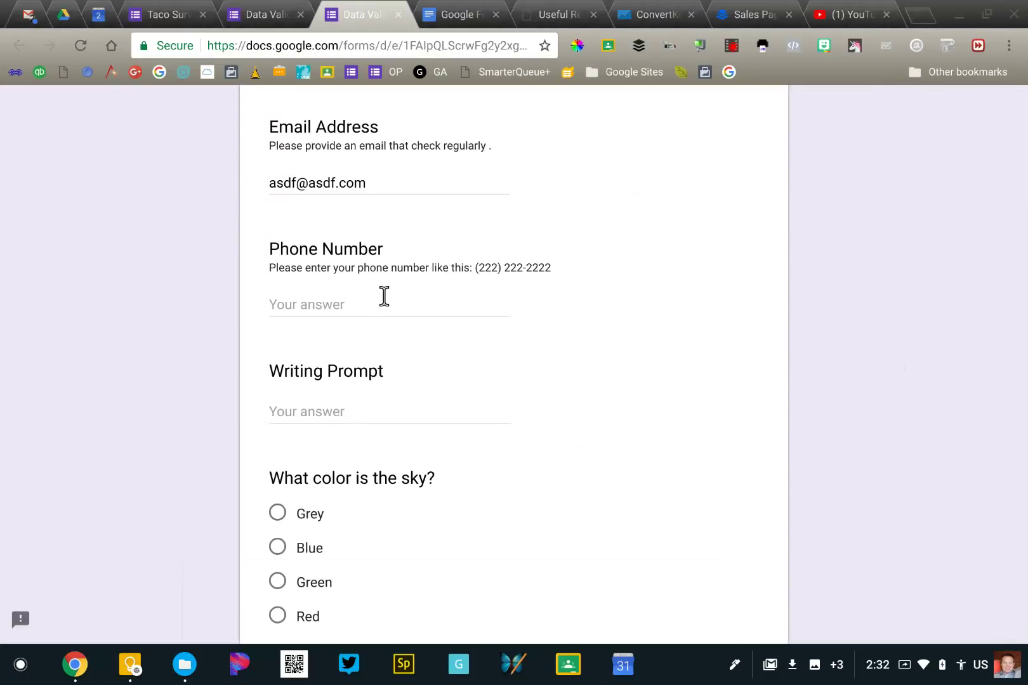
Rate Chocolate, Straberry, Vanilla and Mint all 'Hate it!' to trigger the column error.
{"action": "scroll", "coordinate": [383, 296], "scroll_direction": "down", "scroll_amount": 7}
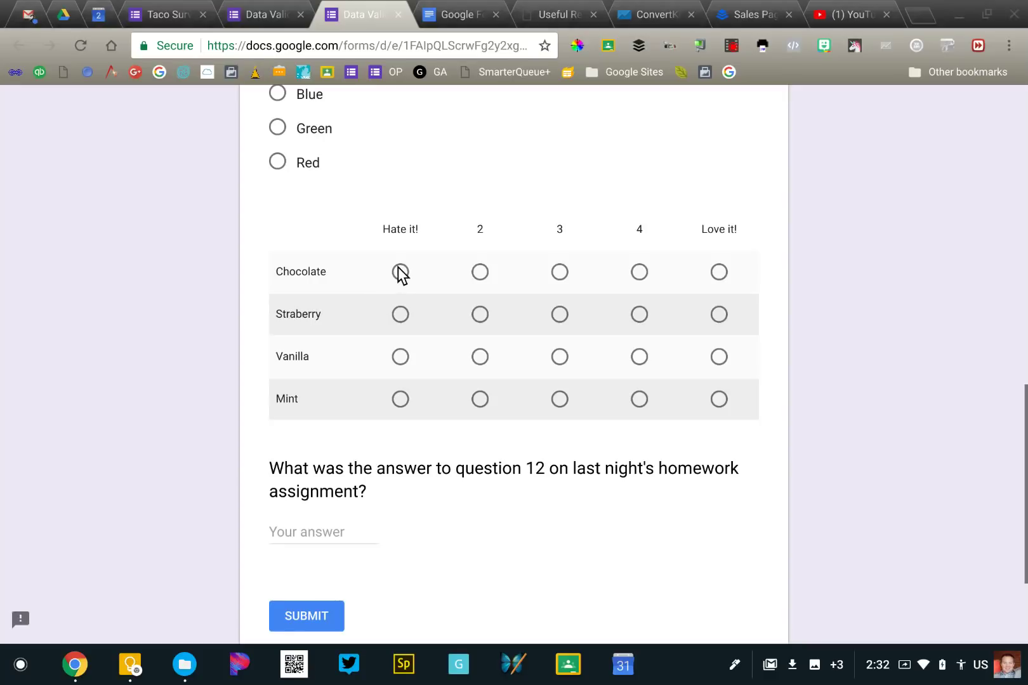
{"action": "left_click", "coordinate": [401, 273]}
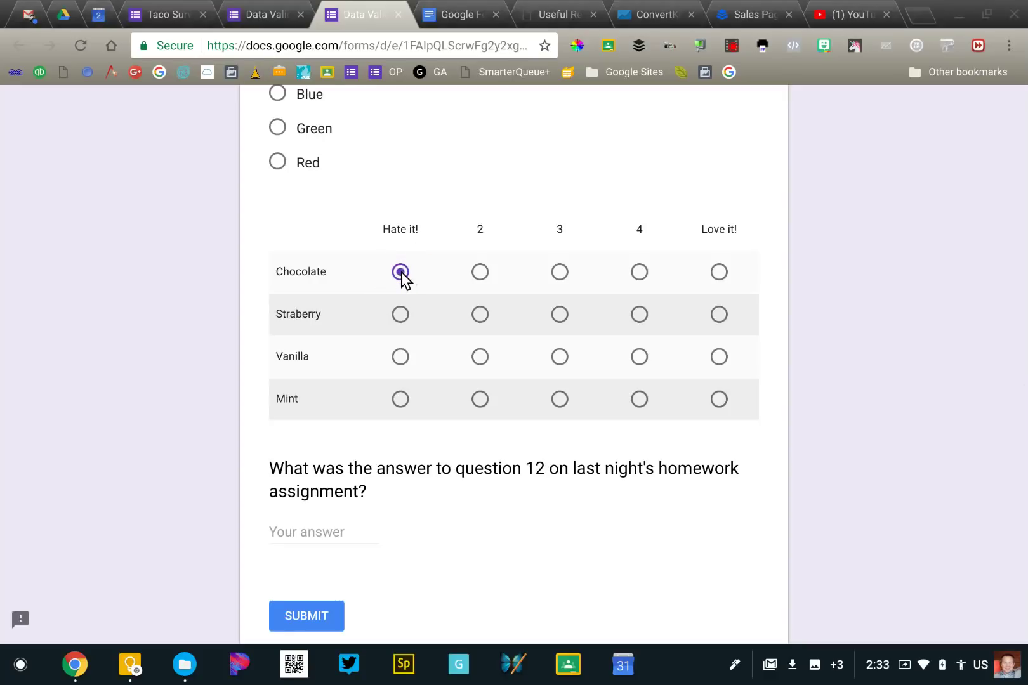
{"action": "left_click", "coordinate": [401, 314]}
{"action": "left_click", "coordinate": [399, 357]}
{"action": "left_click", "coordinate": [402, 408]}
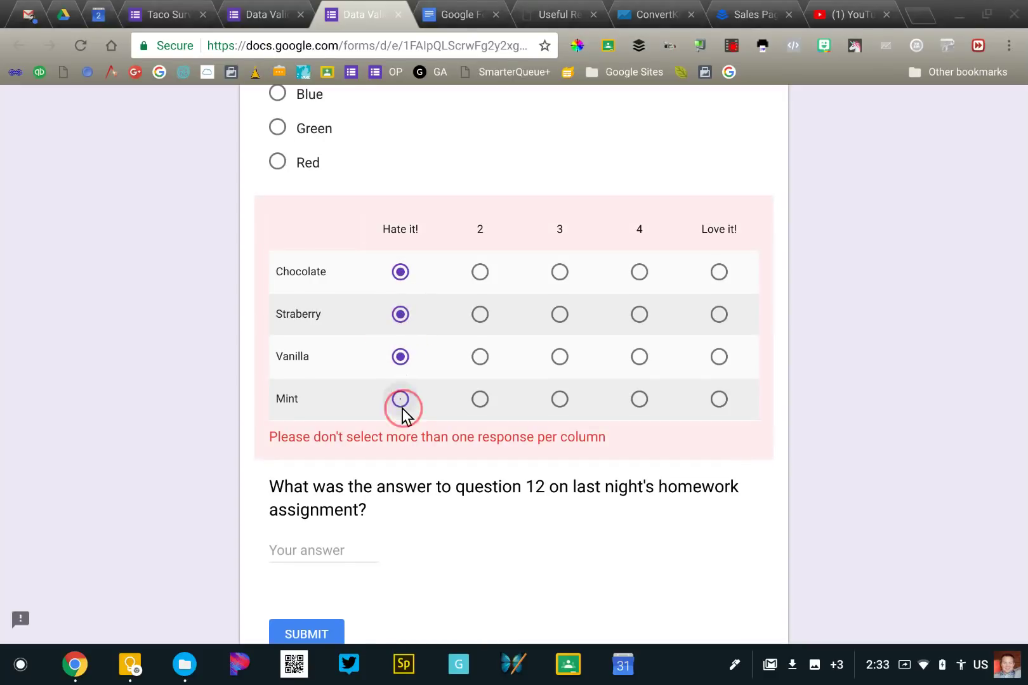
Move Straberry to 2, Vanilla to 3 and Mint to 4 to clear the error.
{"action": "left_click", "coordinate": [477, 317]}
{"action": "left_click", "coordinate": [559, 357]}
{"action": "left_click", "coordinate": [641, 401]}
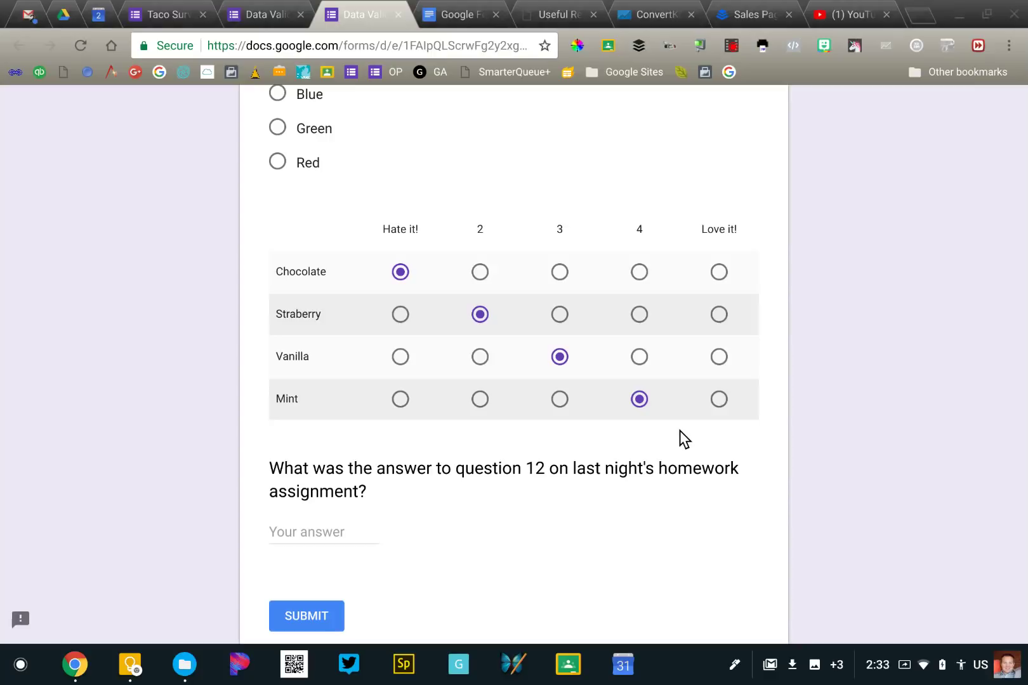
Back in the editor, make 'What color is the sky?' a Dropdown question.
{"action": "left_click", "coordinate": [250, 19]}
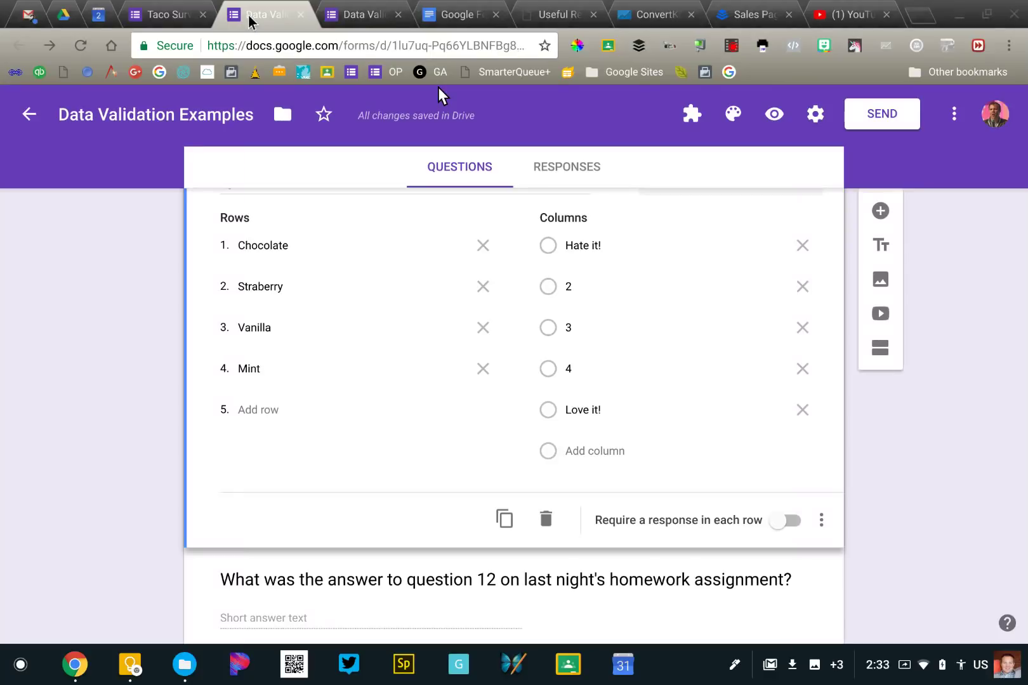
{"action": "scroll", "coordinate": [337, 389], "scroll_direction": "up", "scroll_amount": 8}
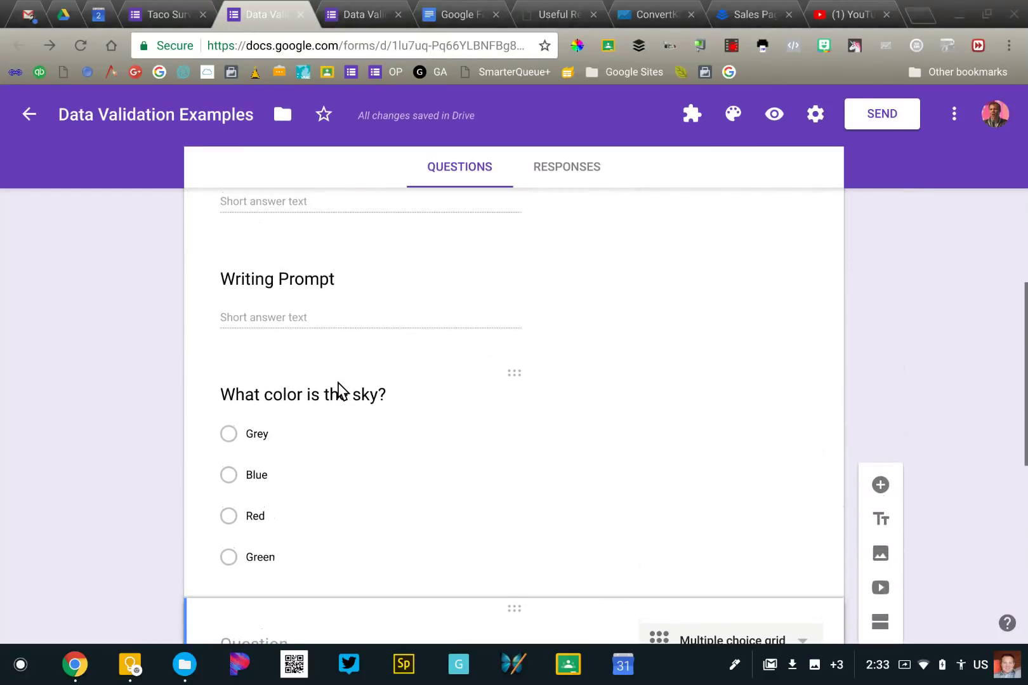
{"action": "scroll", "coordinate": [340, 392], "scroll_direction": "down", "scroll_amount": 1}
{"action": "left_click", "coordinate": [286, 425]}
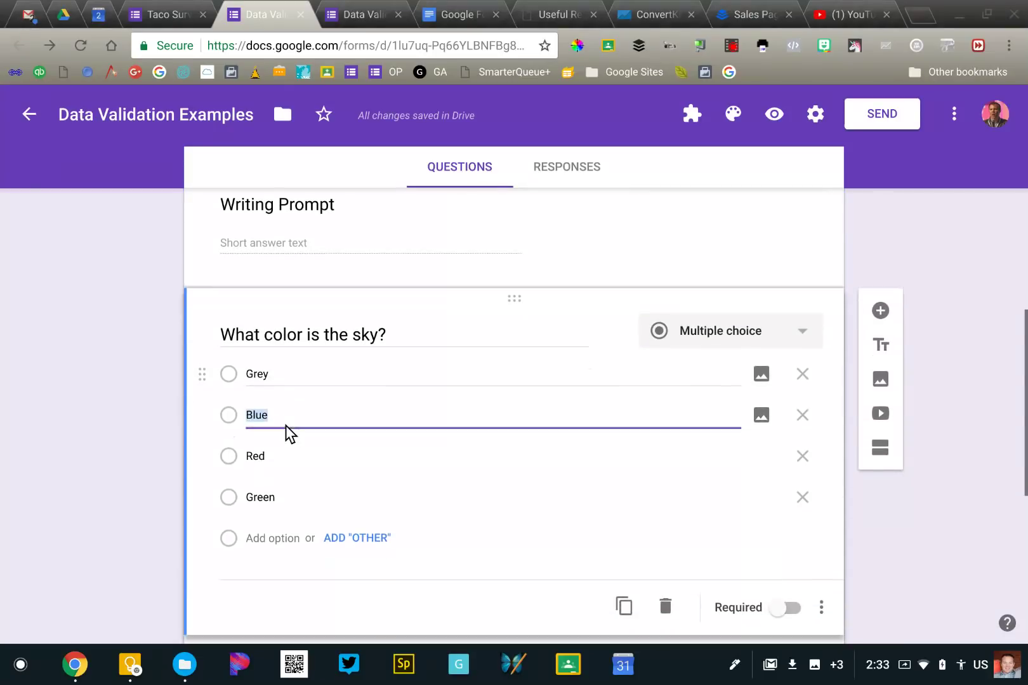
{"action": "left_click", "coordinate": [703, 330]}
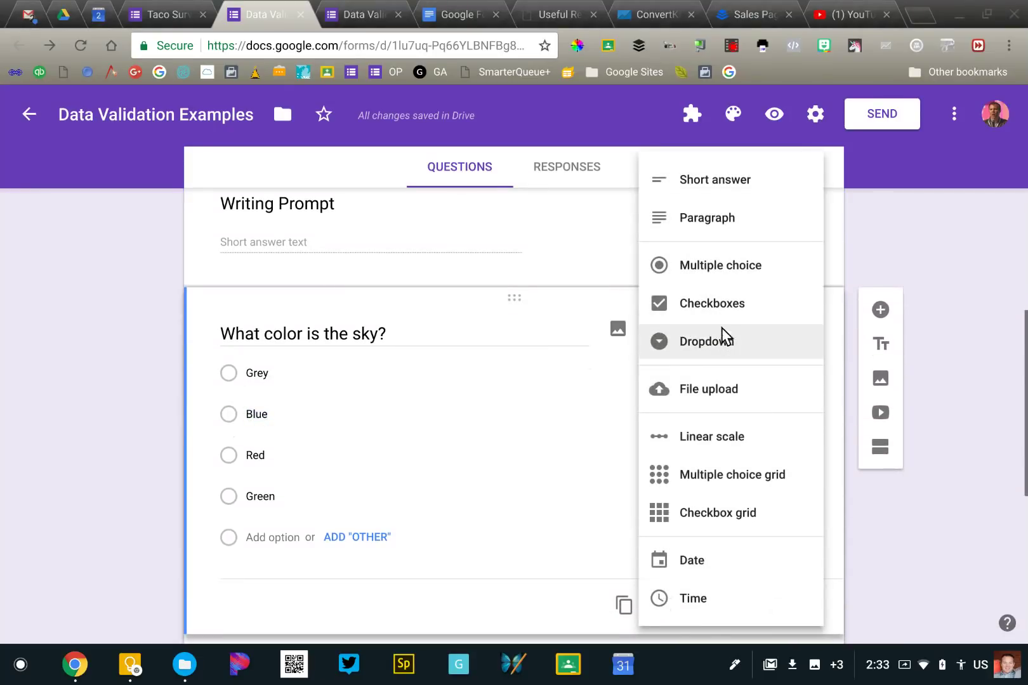
{"action": "left_click", "coordinate": [721, 348]}
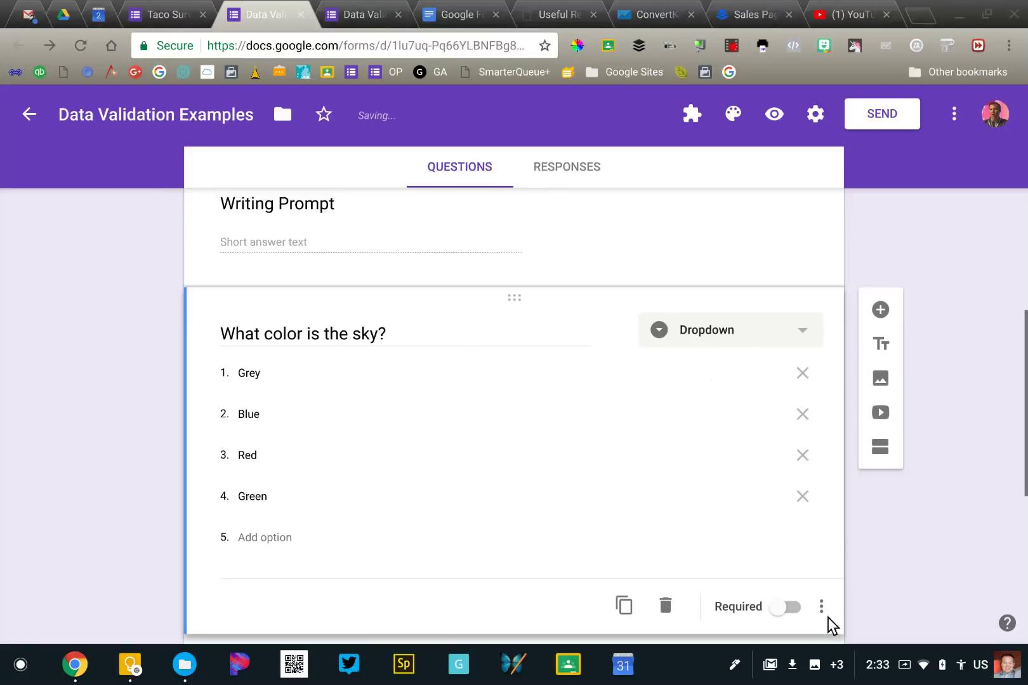
Turn off Shuffle option order for the sky question.
{"action": "left_click", "coordinate": [822, 607]}
{"action": "left_click", "coordinate": [818, 607]}
{"action": "scroll", "coordinate": [608, 458], "scroll_direction": "down", "scroll_amount": 6}
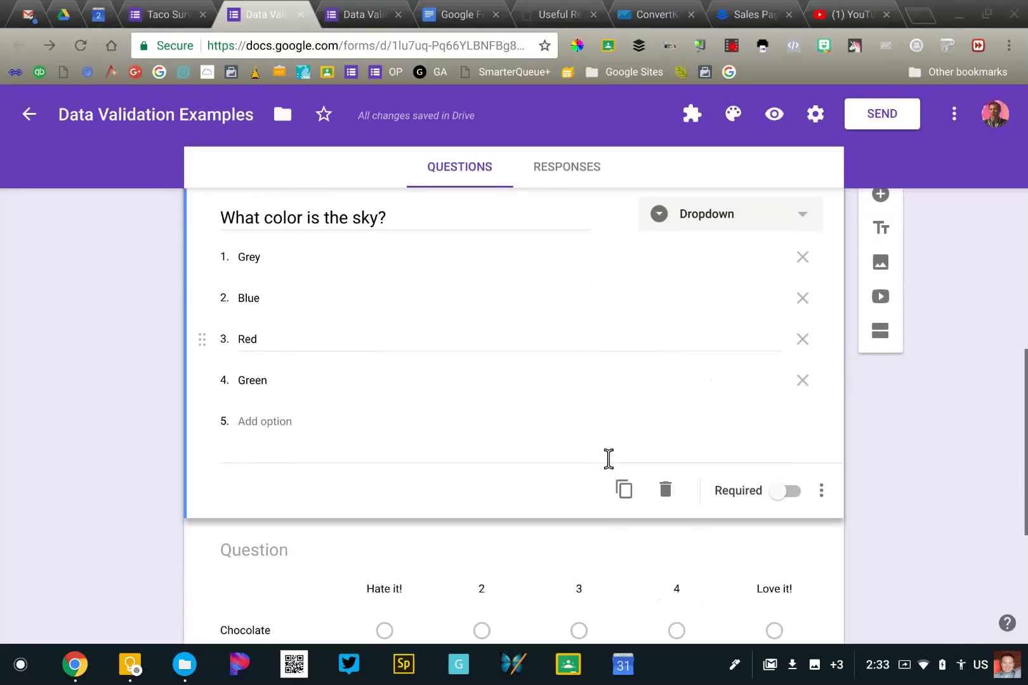
{"action": "scroll", "coordinate": [607, 471], "scroll_direction": "down", "scroll_amount": 2}
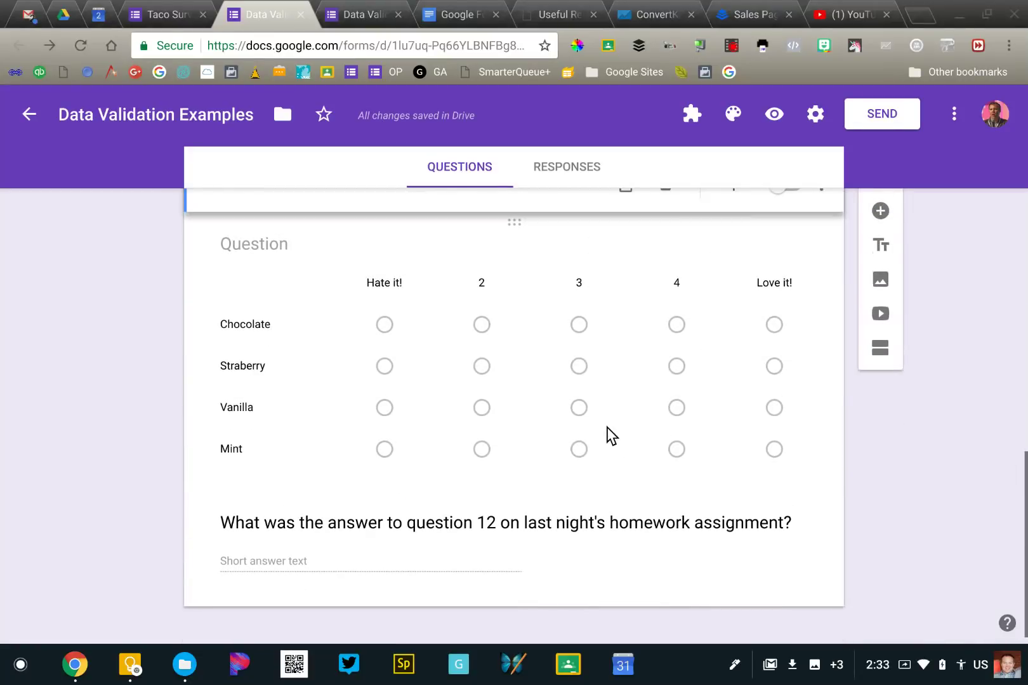
{"action": "scroll", "coordinate": [606, 428], "scroll_direction": "down", "scroll_amount": 1}
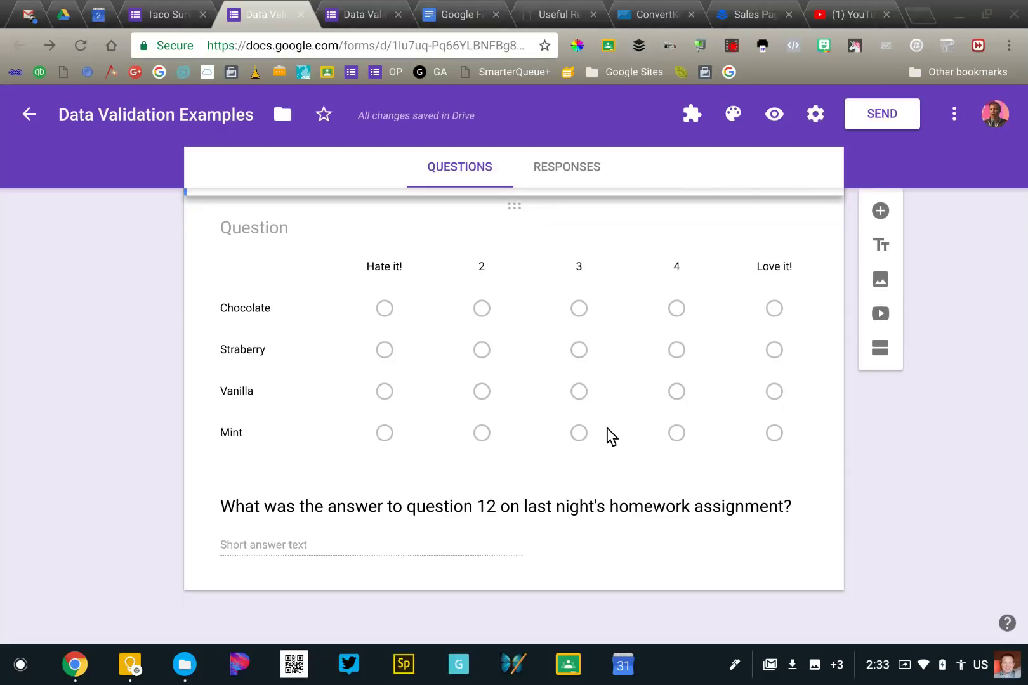
Open the homework question and look over its extra options and validation types.
{"action": "left_click", "coordinate": [353, 545]}
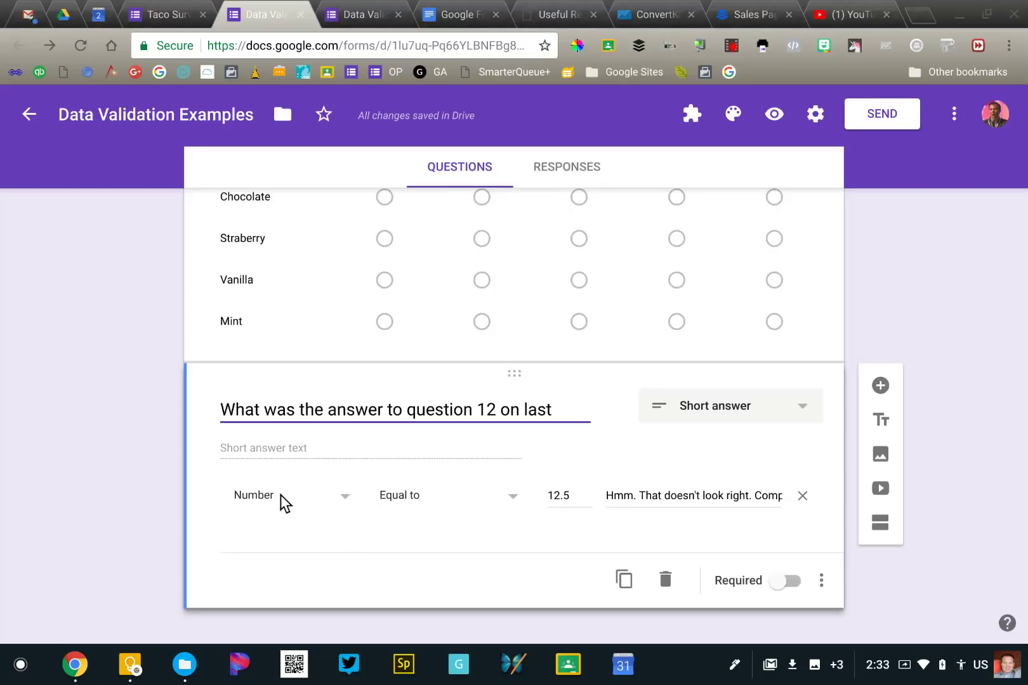
{"action": "left_click", "coordinate": [820, 588]}
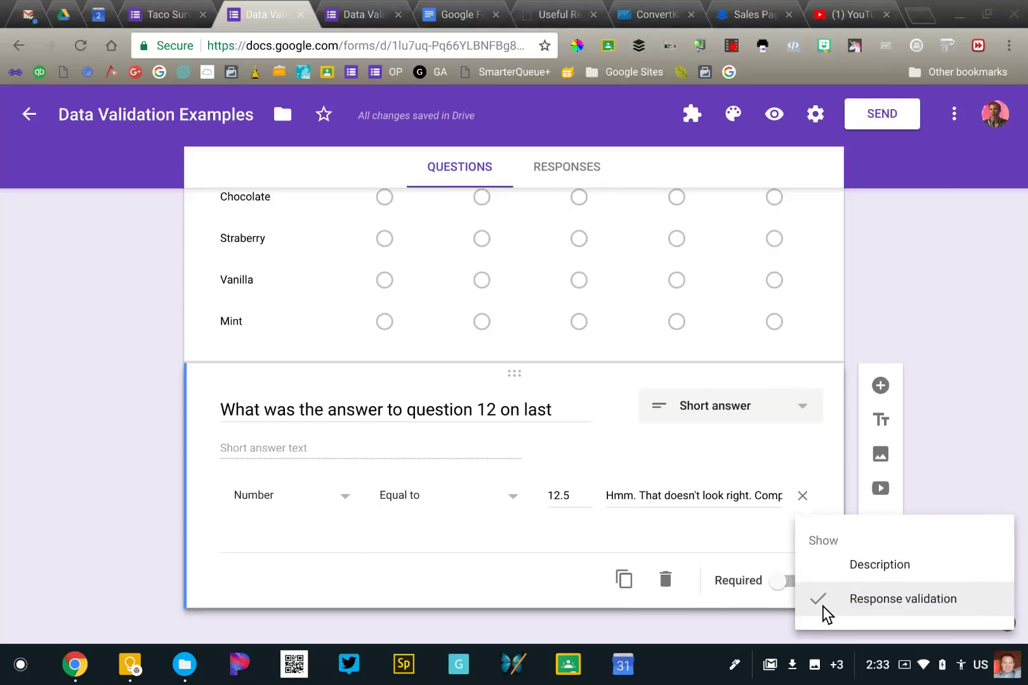
{"action": "left_click", "coordinate": [301, 500]}
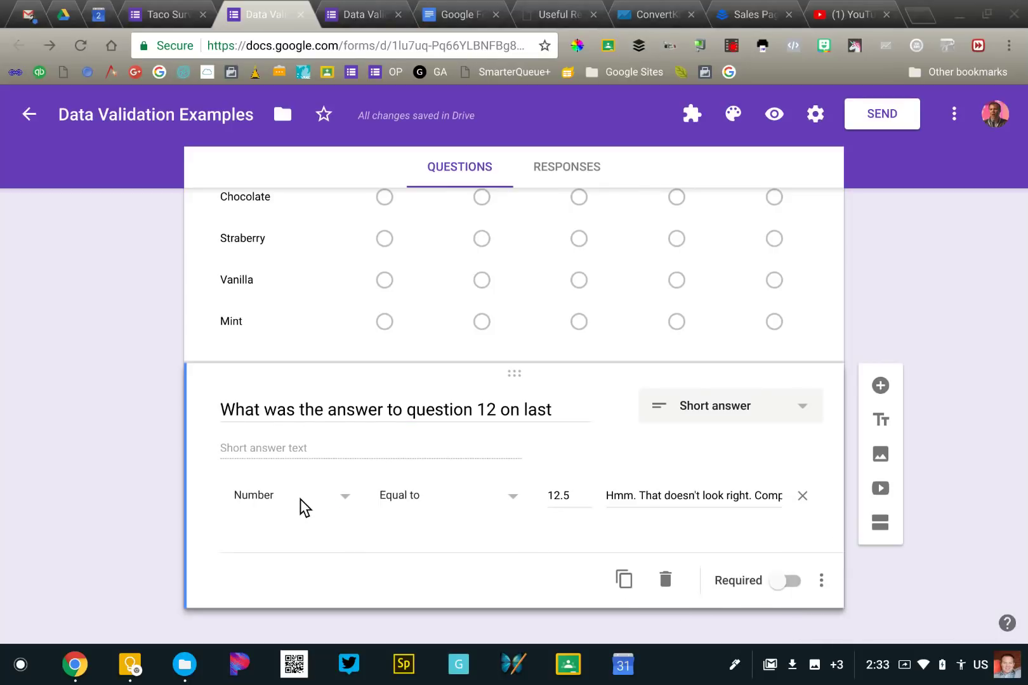
{"action": "left_click", "coordinate": [267, 498]}
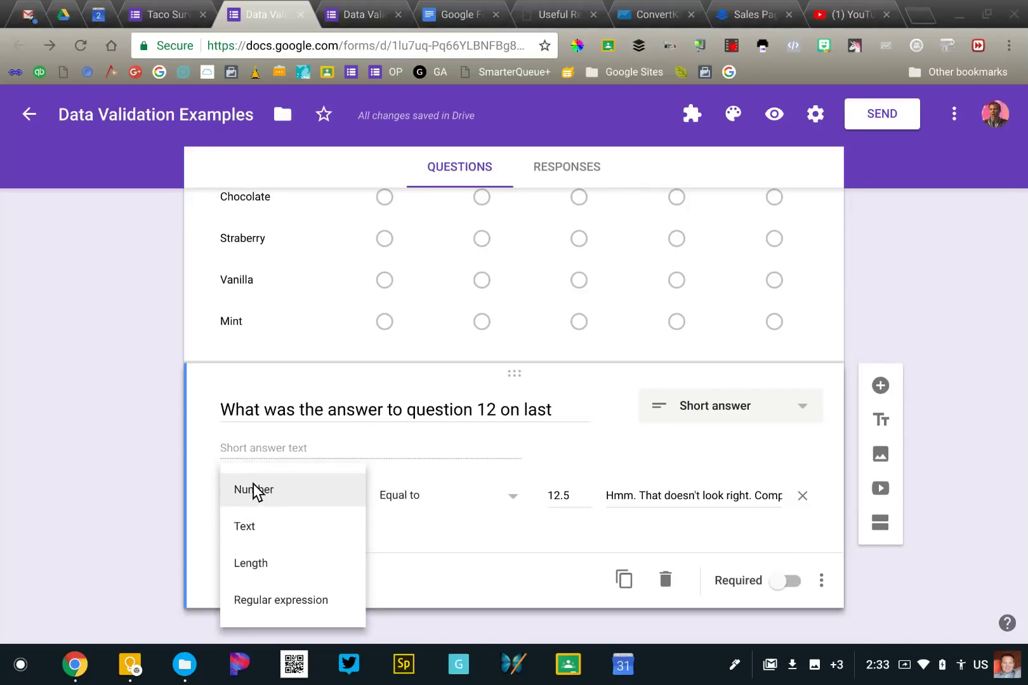
{"action": "left_click", "coordinate": [189, 502]}
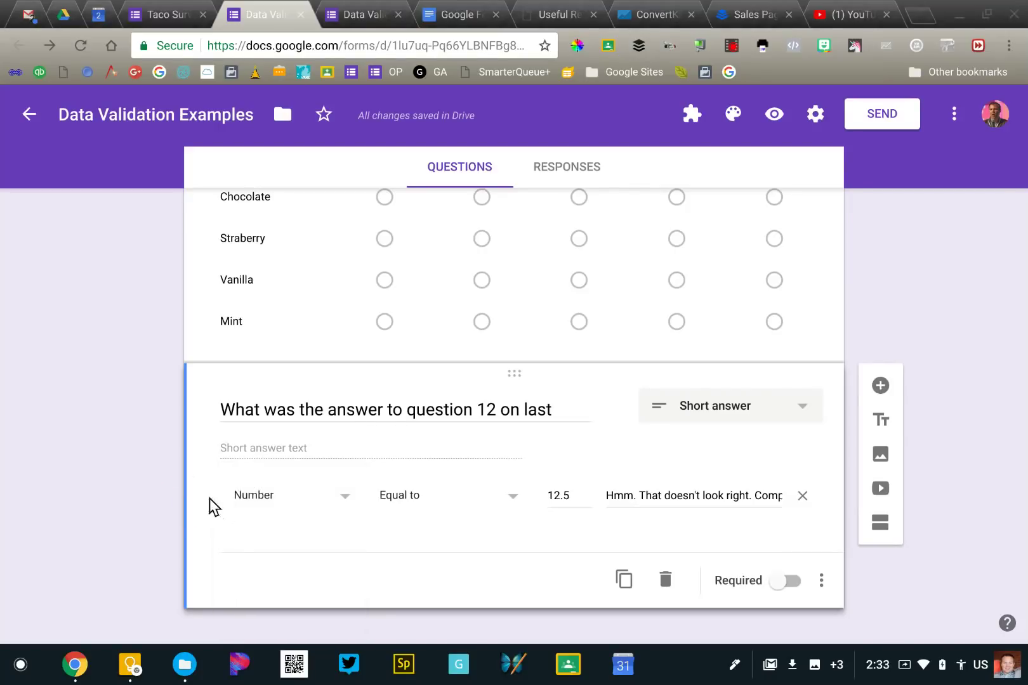
Confirm the homework validation stays Number, equal to 12.5, then go to the live form.
{"action": "left_click", "coordinate": [230, 413]}
{"action": "left_click", "coordinate": [491, 411]}
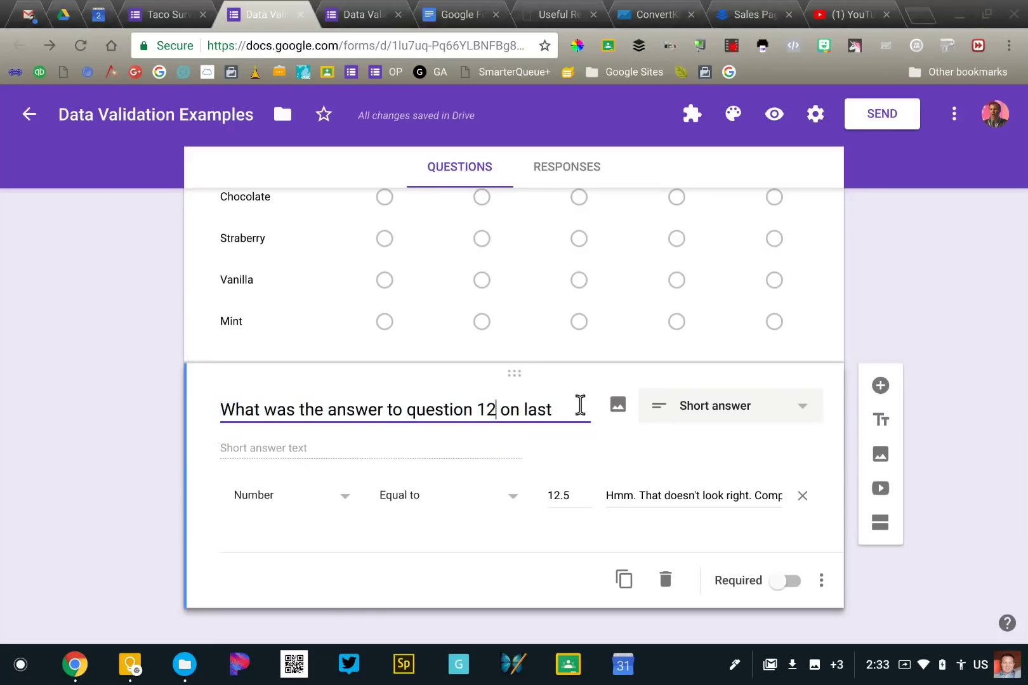
{"action": "left_click", "coordinate": [274, 498]}
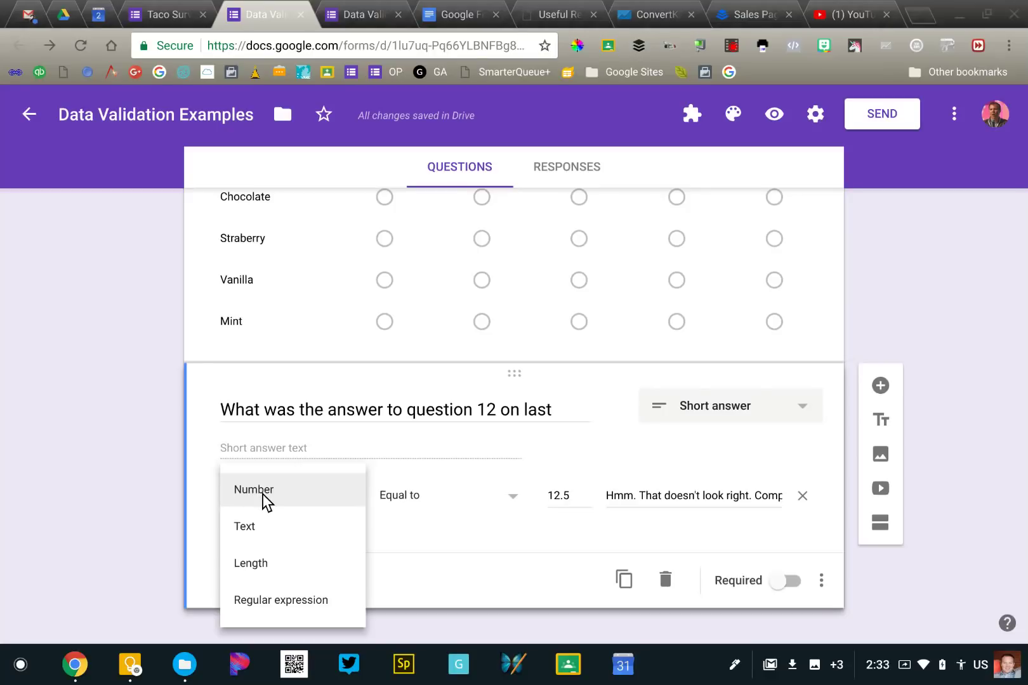
{"action": "left_click", "coordinate": [266, 499]}
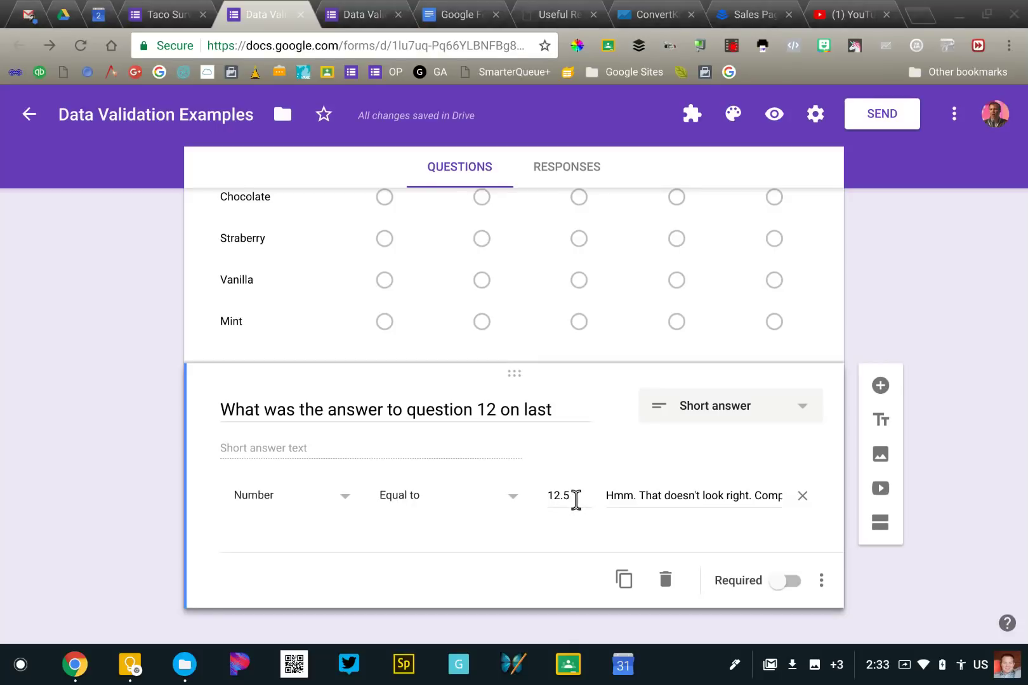
{"action": "double_click", "coordinate": [549, 499]}
{"action": "left_click", "coordinate": [365, 14]}
Answer the live homework question with 15 to trigger the error message.
{"action": "scroll", "coordinate": [361, 386], "scroll_direction": "down", "scroll_amount": 1}
{"action": "scroll", "coordinate": [361, 385], "scroll_direction": "down", "scroll_amount": 3}
{"action": "left_click", "coordinate": [312, 368]}
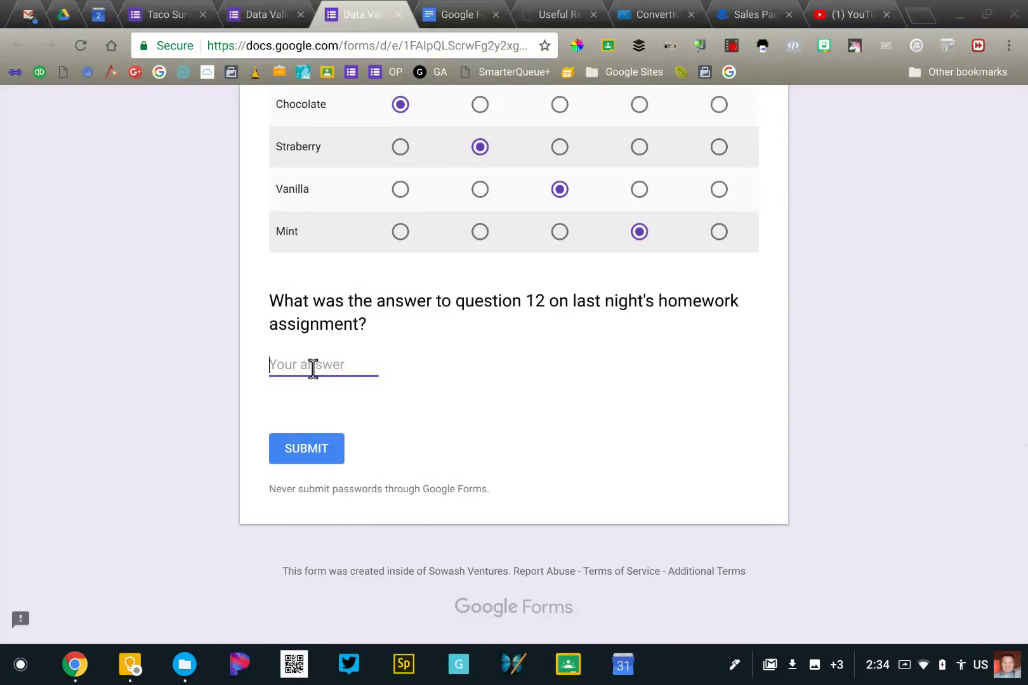
{"action": "type", "text": "15"}
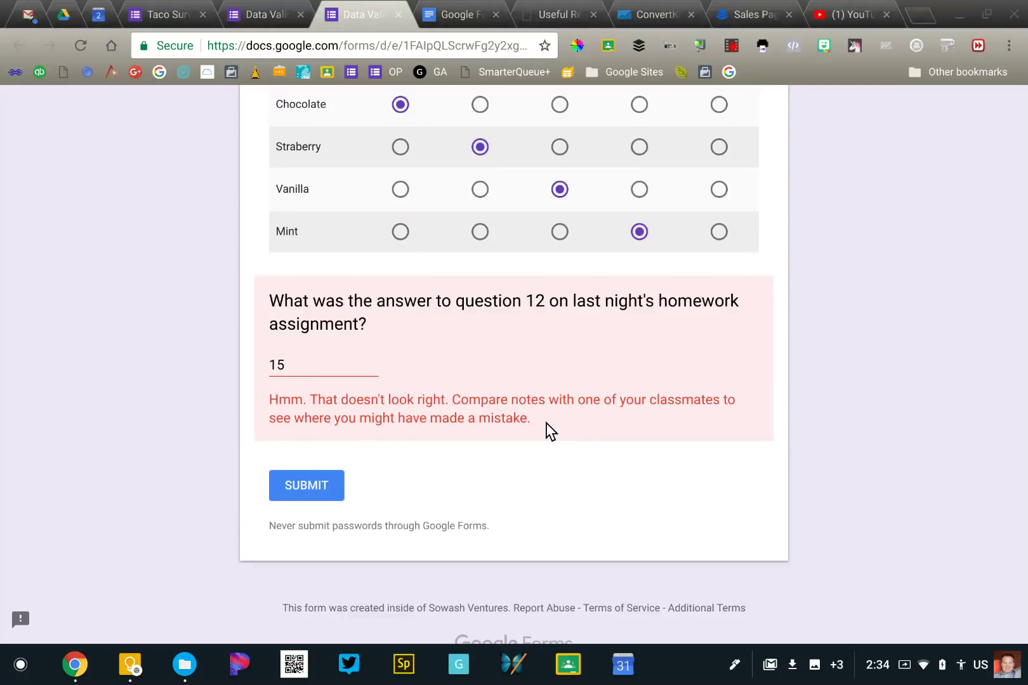
Replace the answer with 12.5 to confirm it is accepted, then return to the editor.
{"action": "left_click", "coordinate": [306, 365]}
{"action": "key", "text": "BackSpace"}
{"action": "key", "text": "BackSpace"}
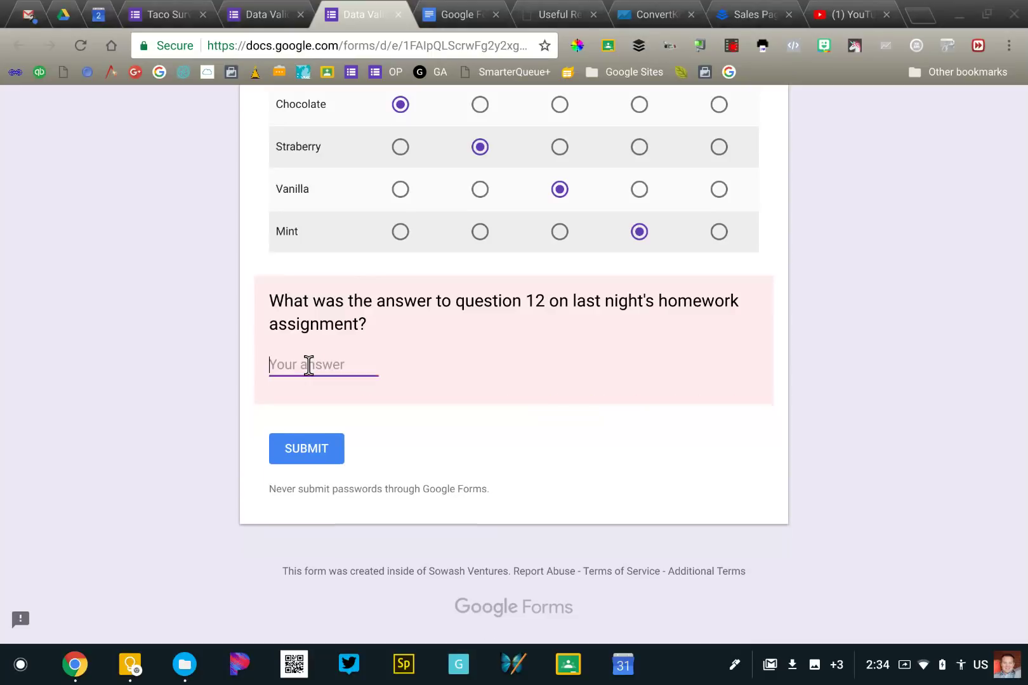
{"action": "type", "text": "12.5"}
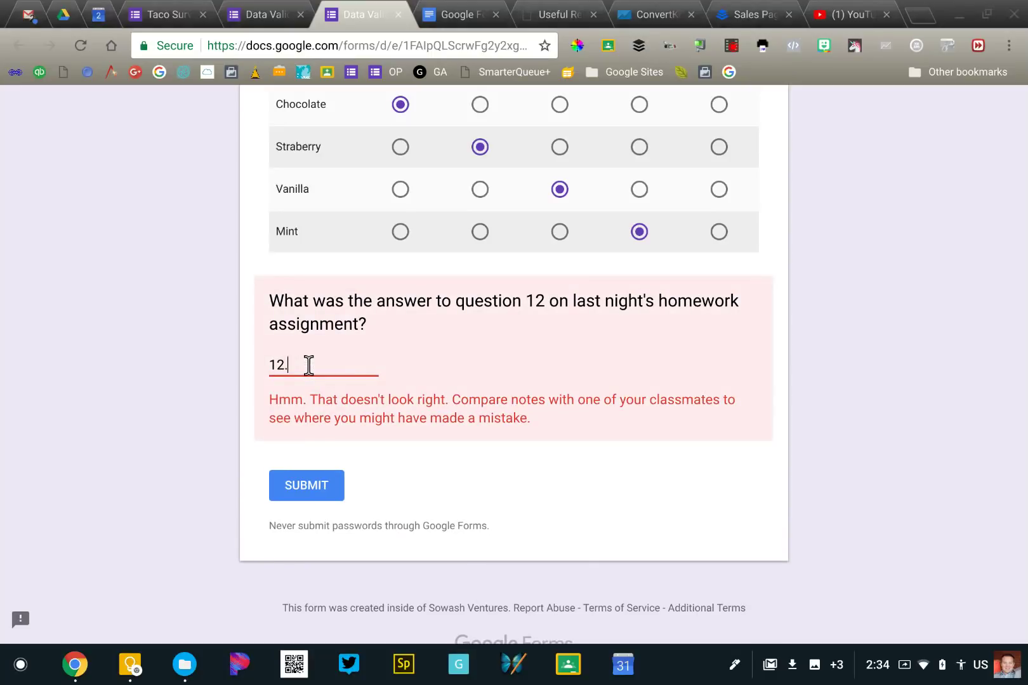
{"action": "left_click", "coordinate": [236, 376]}
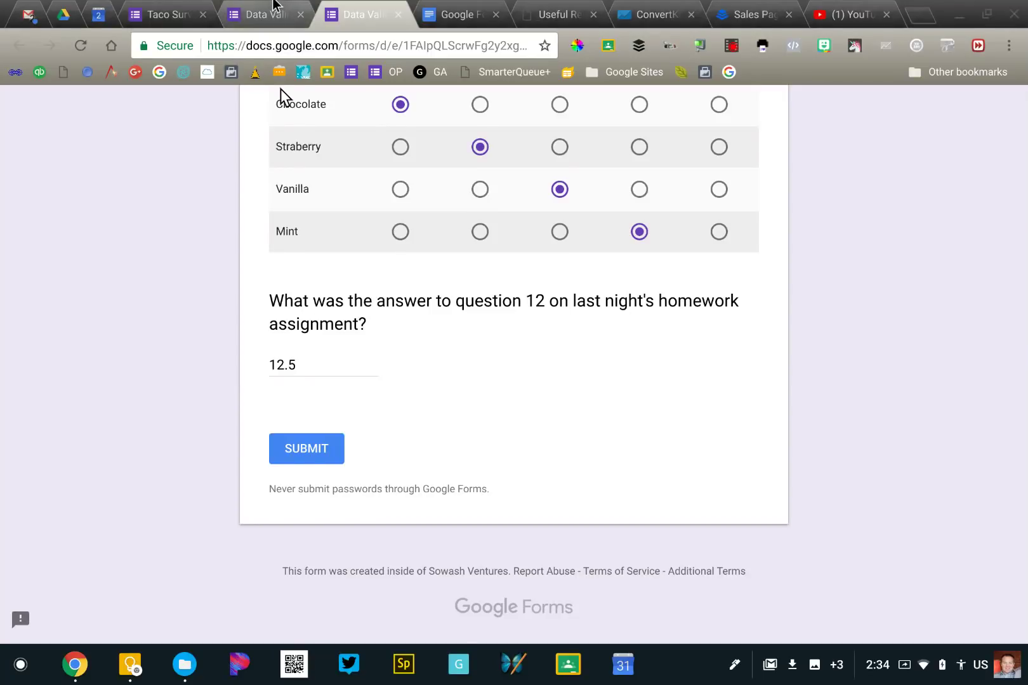
{"action": "left_click", "coordinate": [273, 9]}
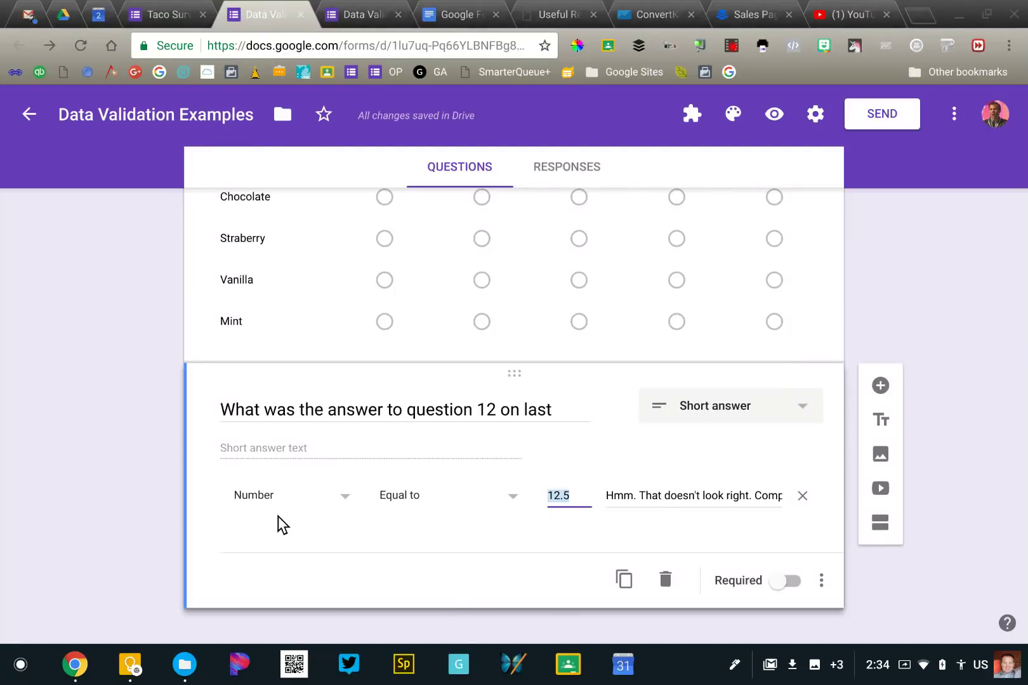
Switch the homework validation from Number to Text, Contains, and select the question title.
{"action": "left_click", "coordinate": [287, 494]}
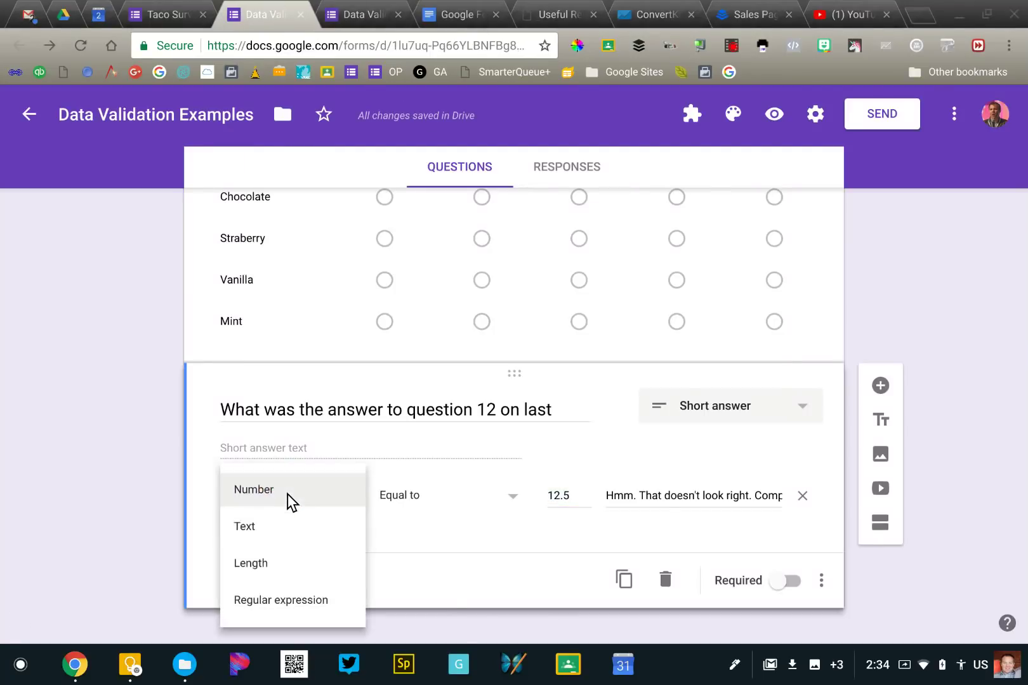
{"action": "left_click", "coordinate": [262, 543]}
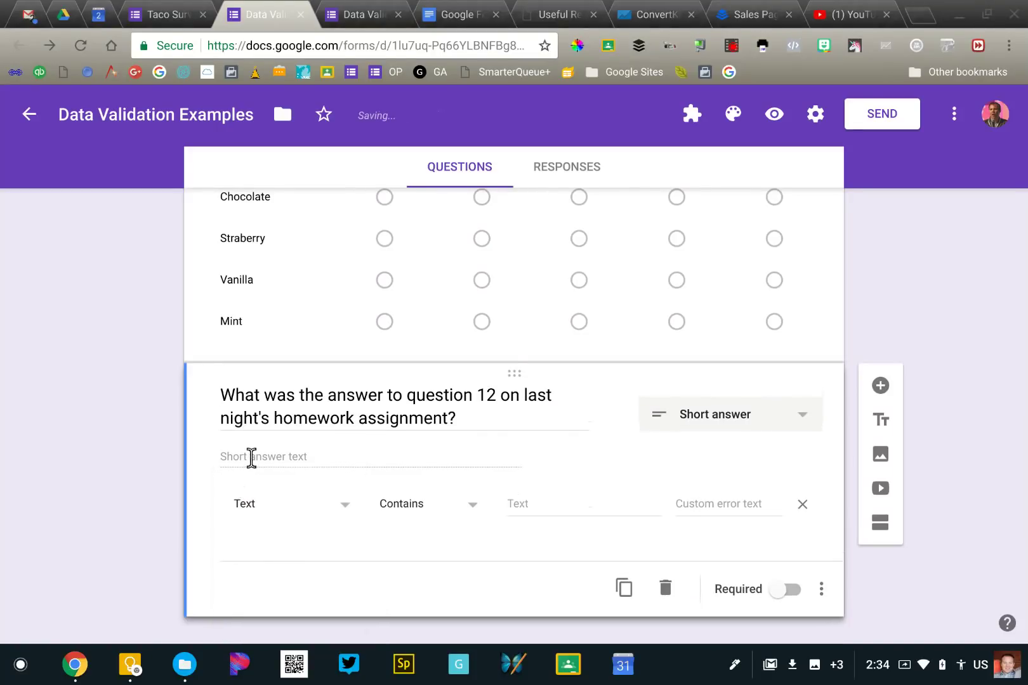
{"action": "left_click", "coordinate": [408, 504]}
{"action": "left_click", "coordinate": [408, 504]}
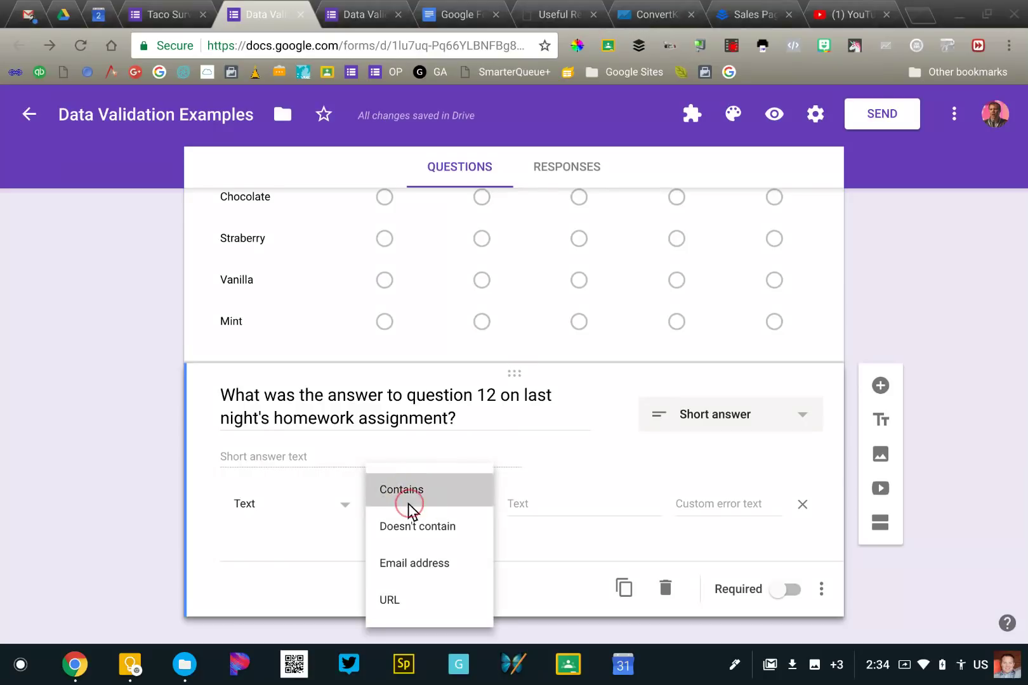
{"action": "left_click", "coordinate": [524, 505]}
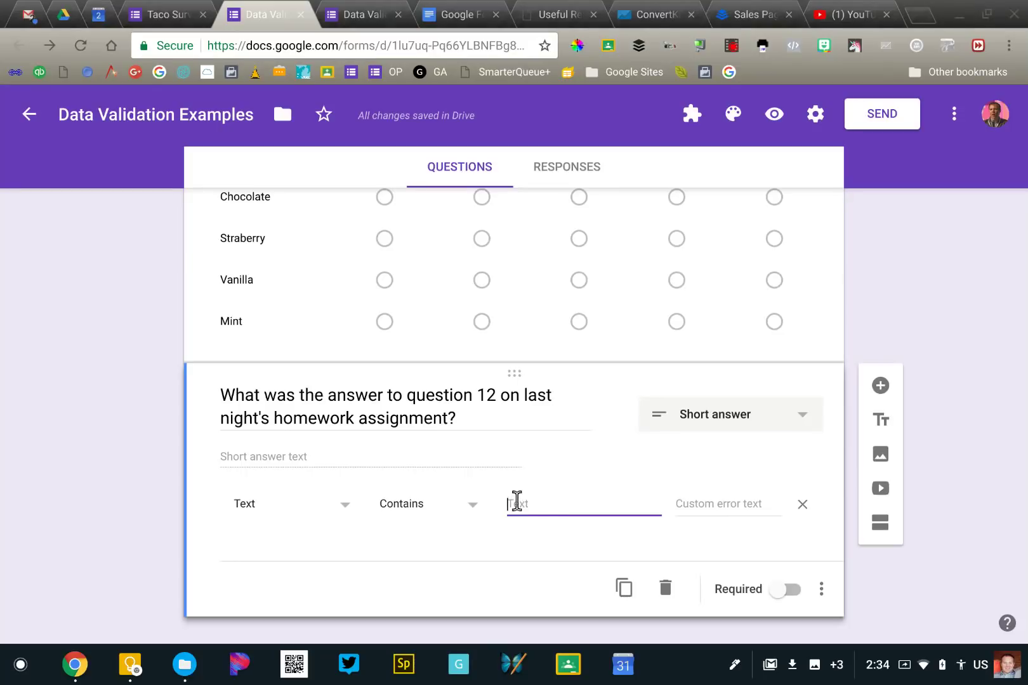
{"action": "triple_click", "coordinate": [317, 419]}
Retitle the question 'What is the password?' and require answers to contain the password word.
{"action": "type", "text": "Wha"}
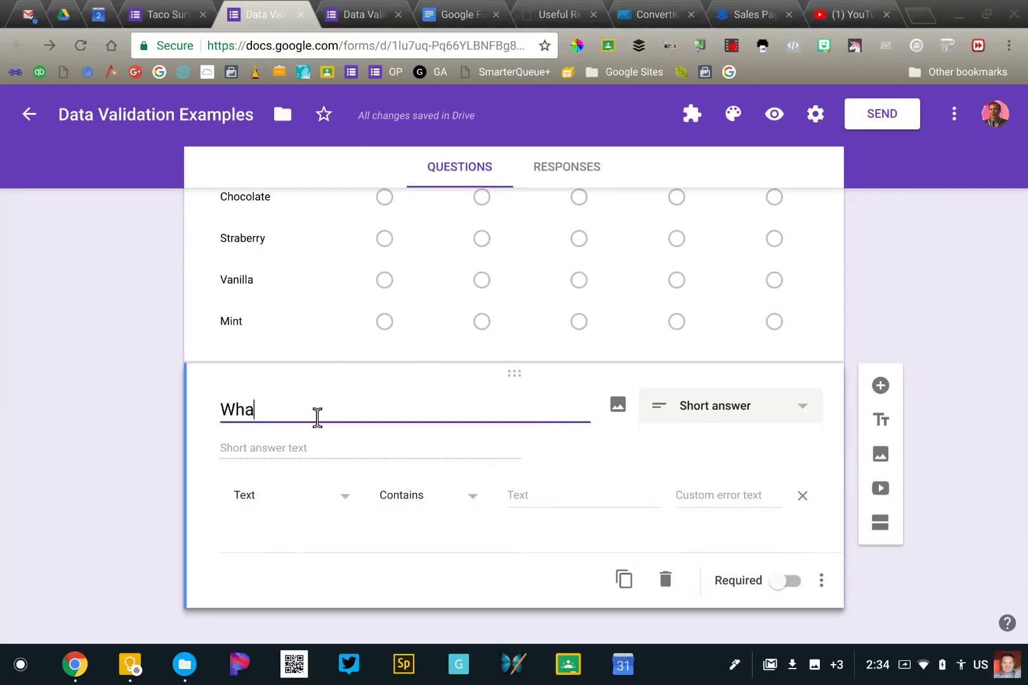
{"action": "type", "text": "t is the password?"}
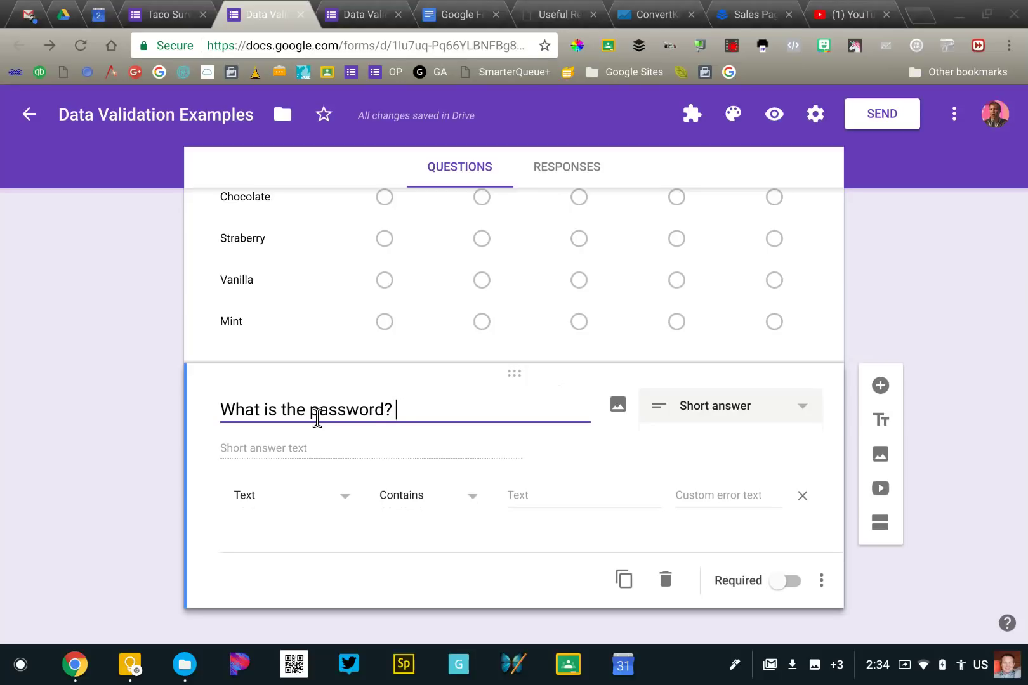
{"action": "left_click", "coordinate": [161, 498]}
{"action": "left_click", "coordinate": [580, 498]}
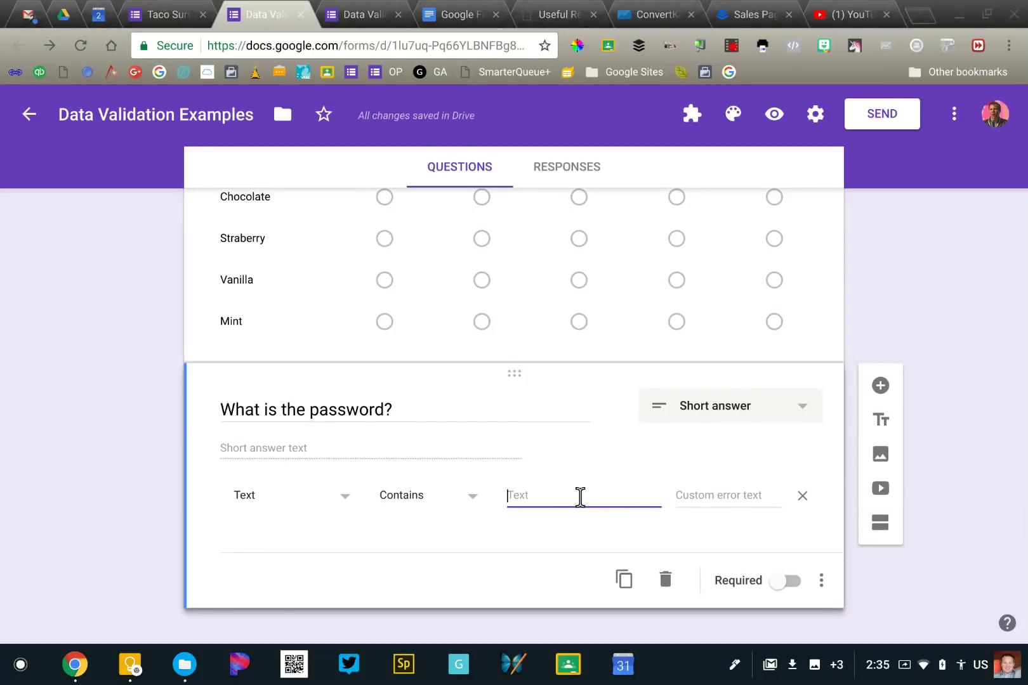
{"action": "type", "text": "pluto"}
{"action": "left_click", "coordinate": [101, 499]}
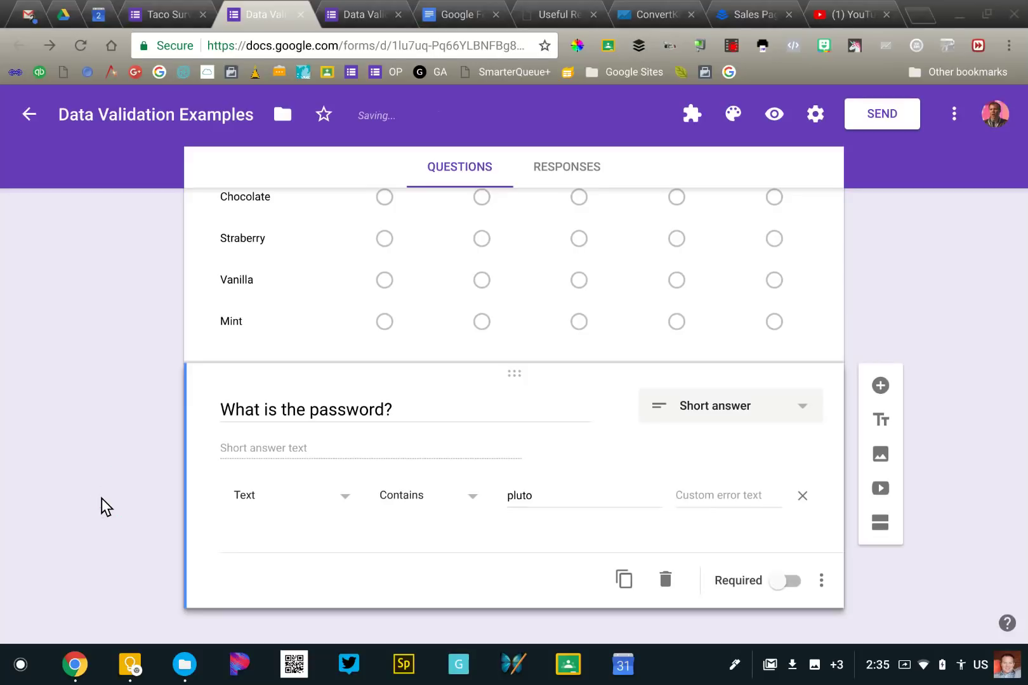